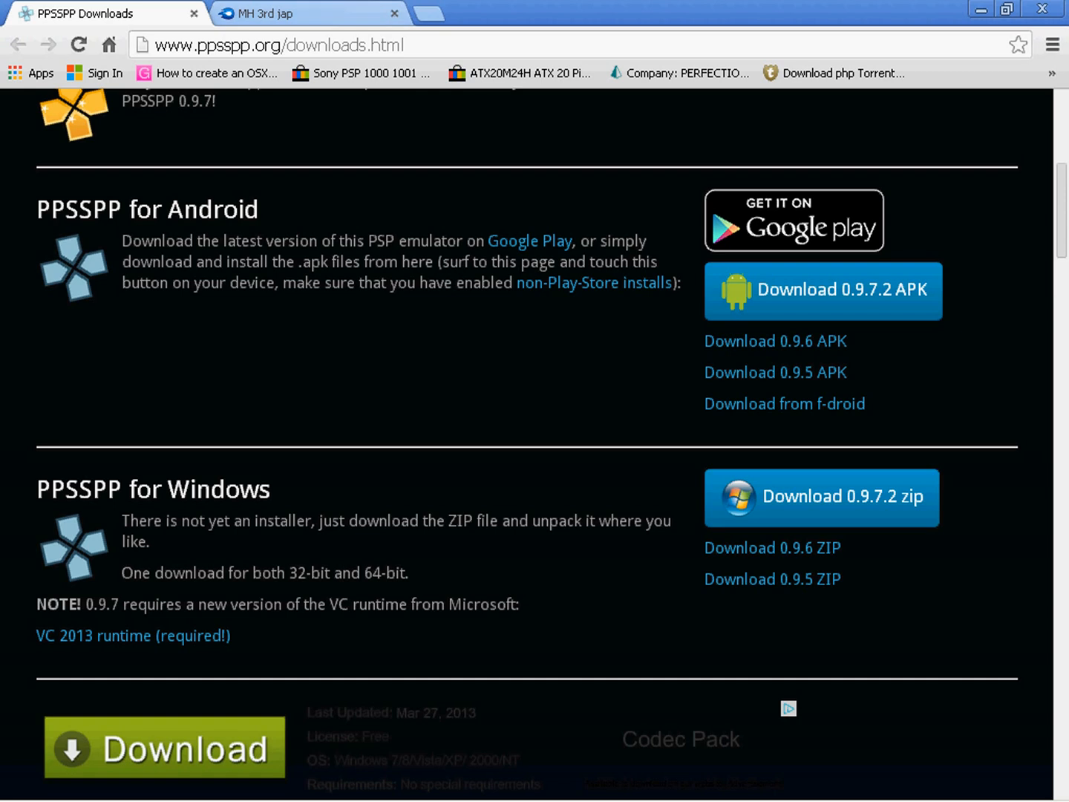
Review the MH 3rd download page, the Tunngle, Hamachi and Evolve websites, and the Tunngle client.
click(268, 14)
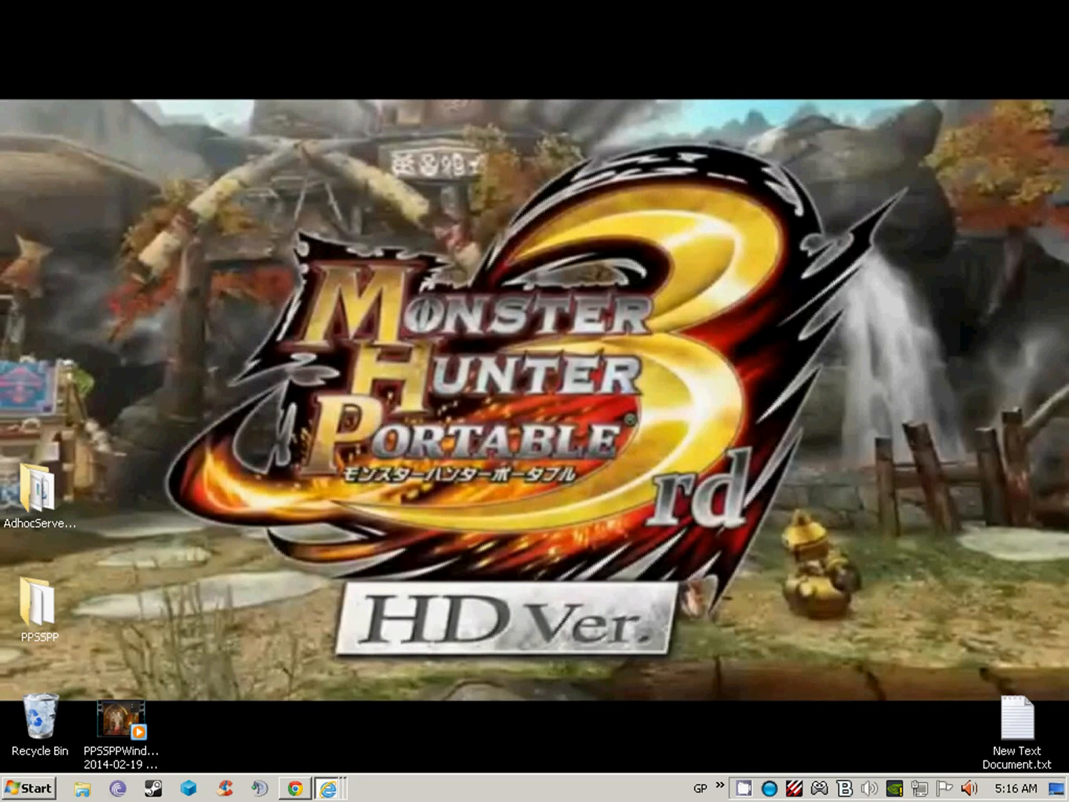
click(328, 789)
click(328, 695)
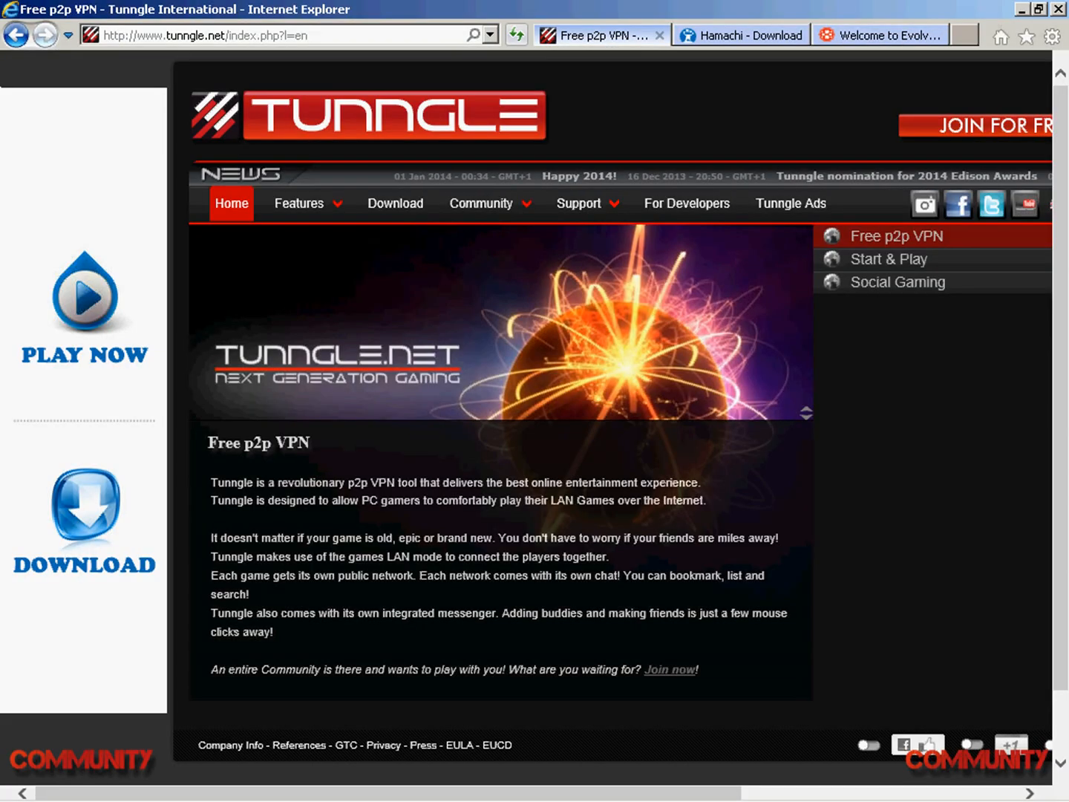
click(743, 35)
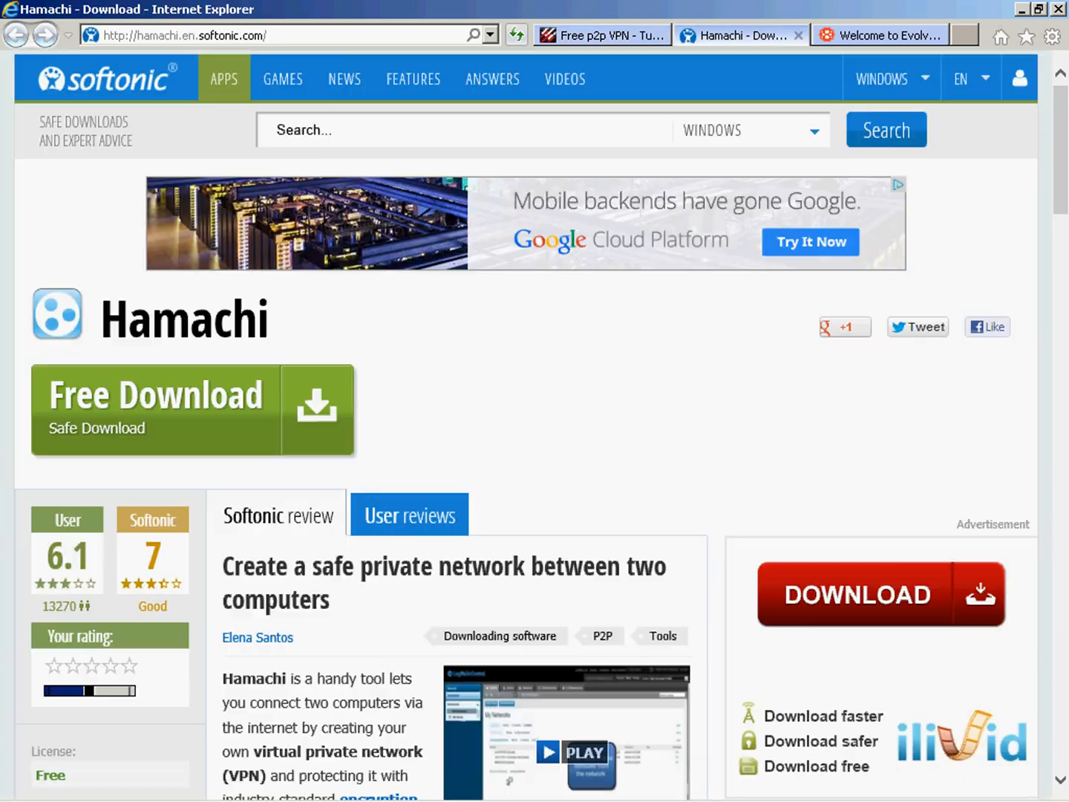
click(880, 36)
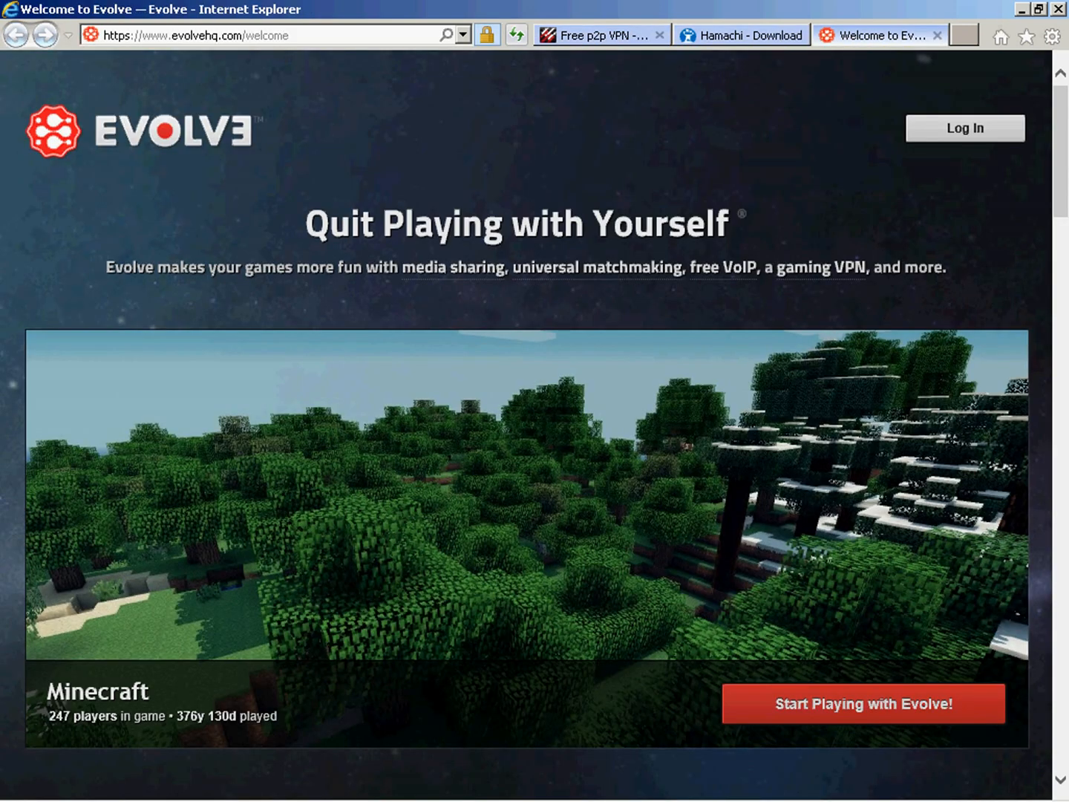
click(623, 35)
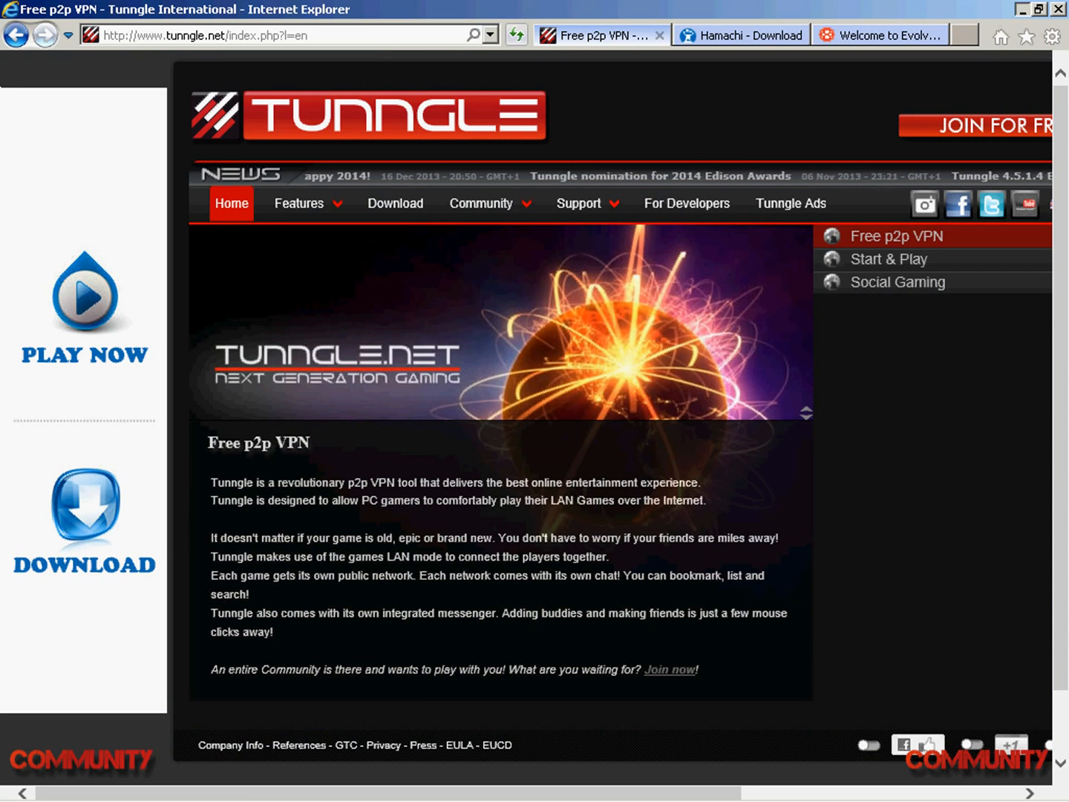
click(1022, 9)
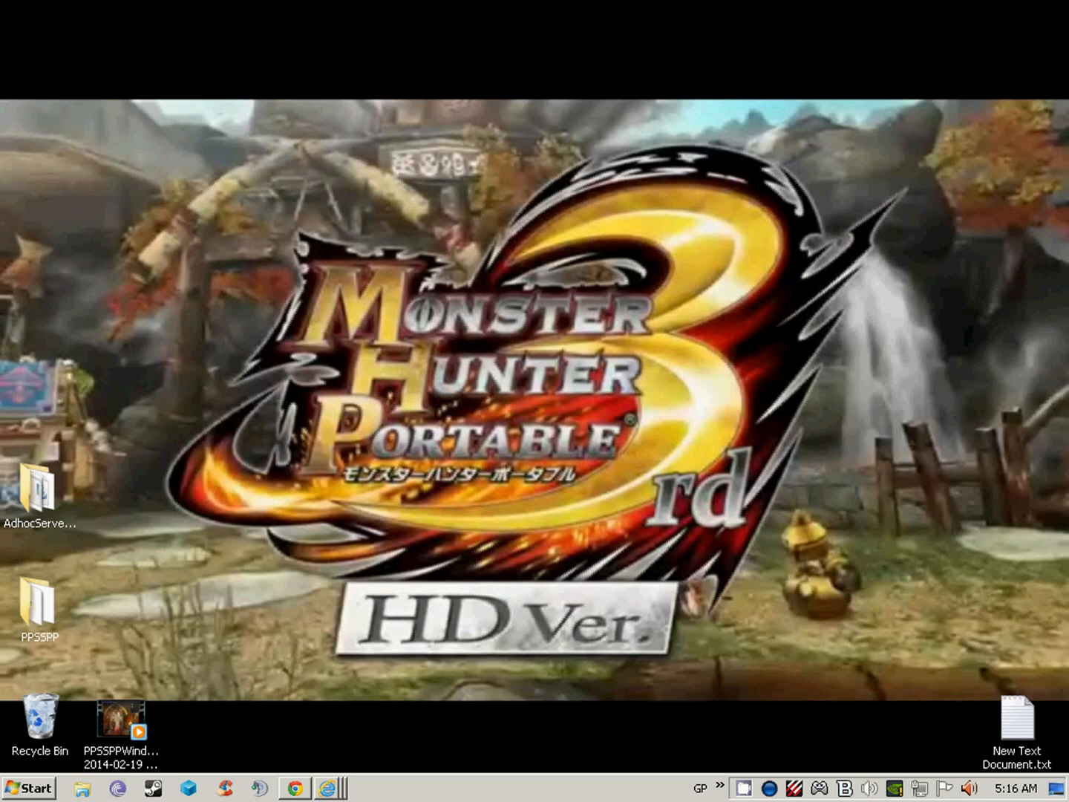
double_click(795, 789)
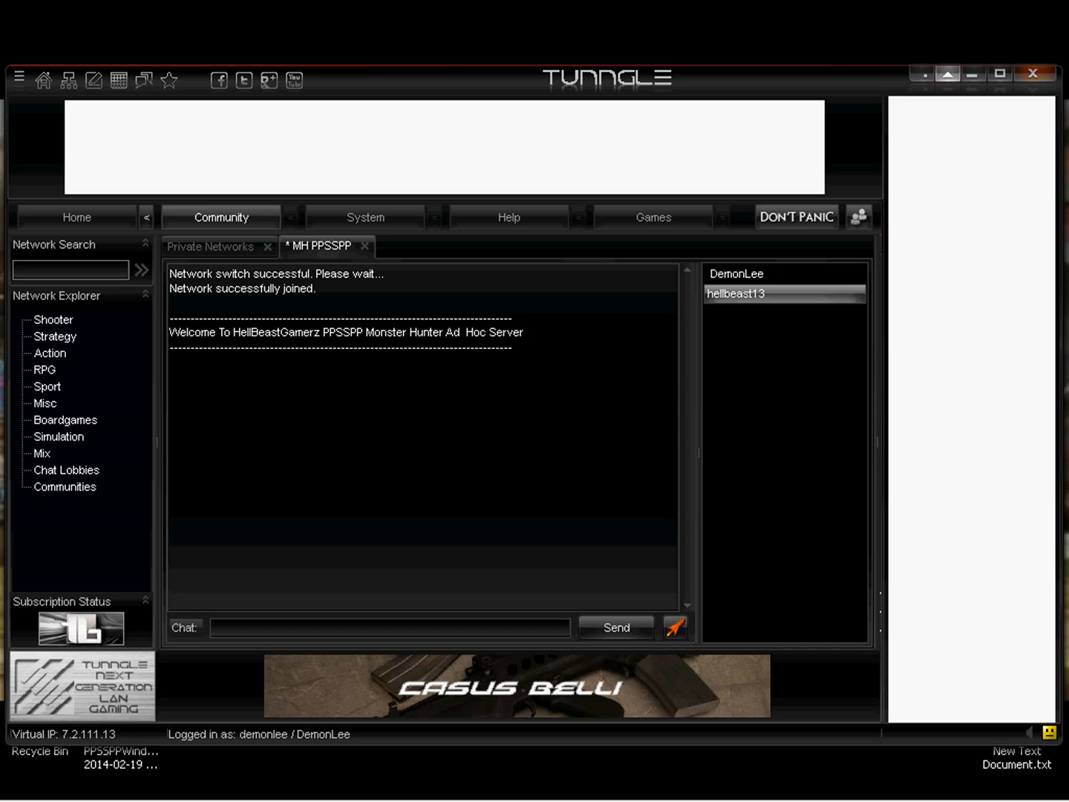
click(947, 75)
Run AdhocSever.exe from the AdhocServerProOnline folder, and close the server console and the folder.
double_click(37, 491)
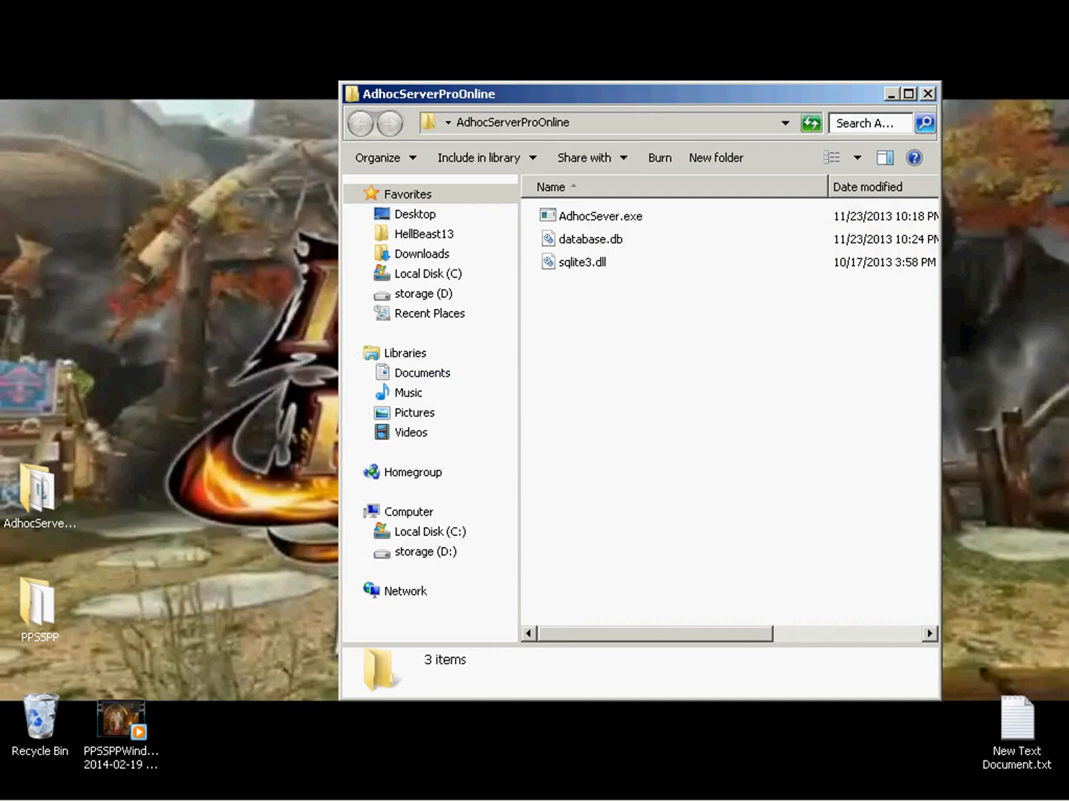
double_click(600, 217)
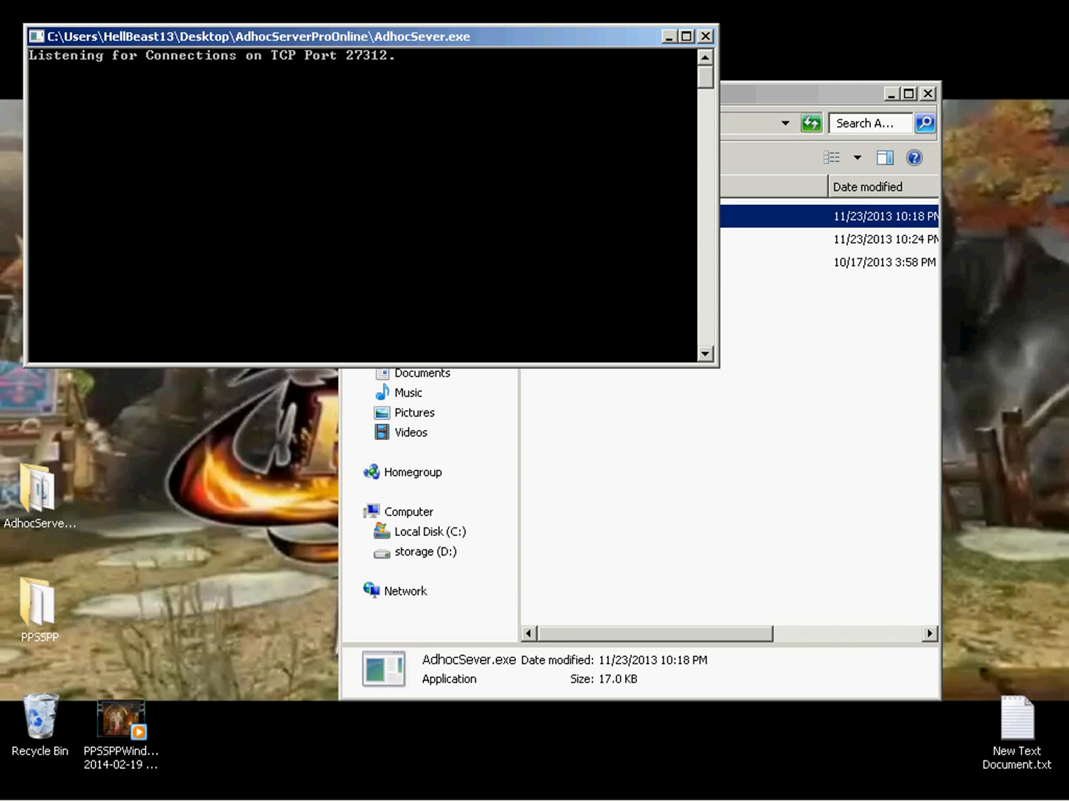
click(705, 36)
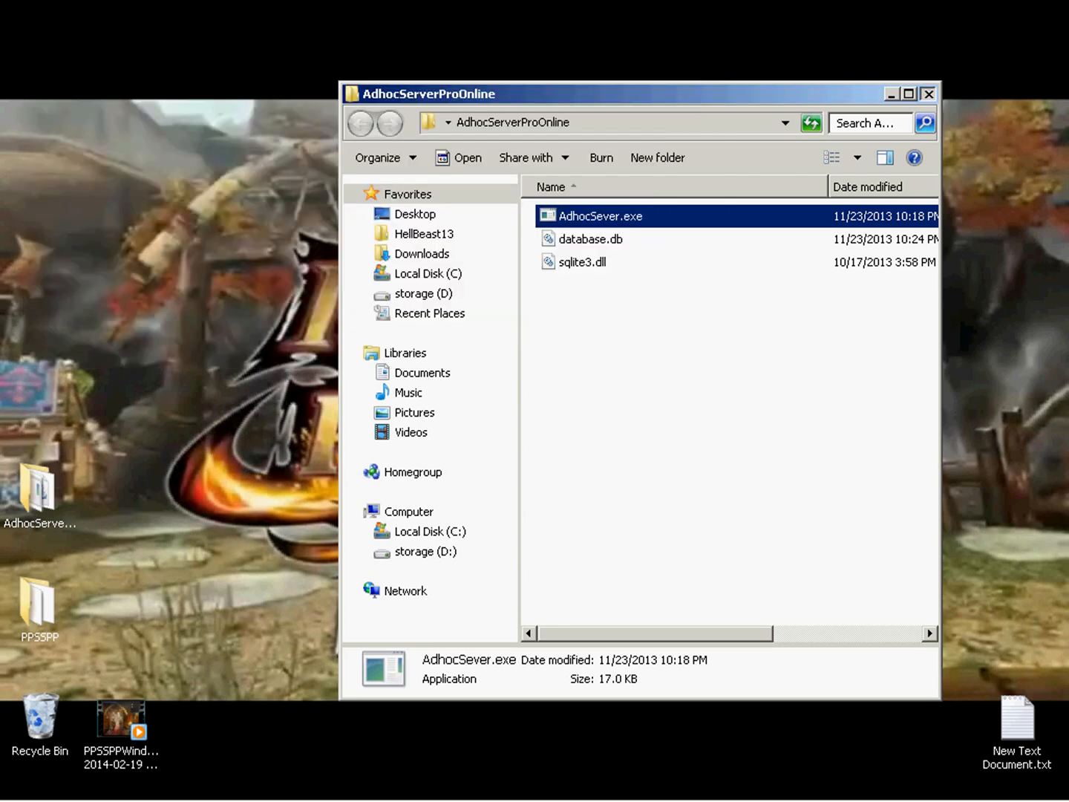
click(928, 94)
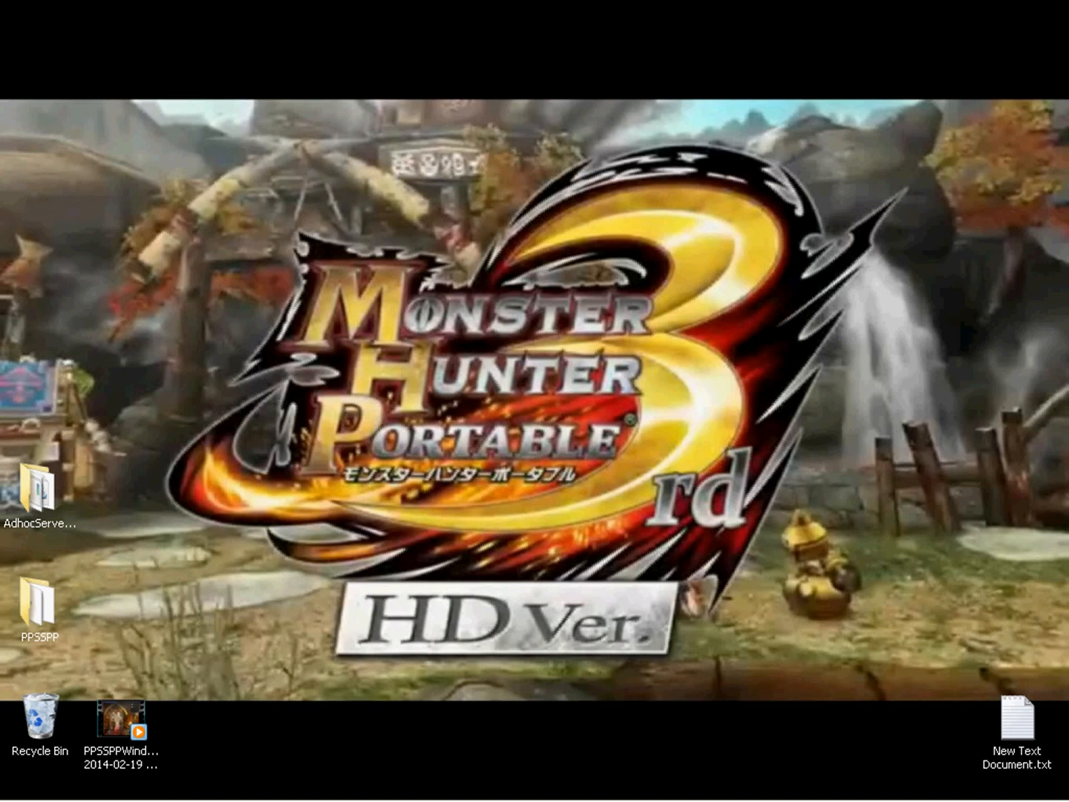
Open ppsspp.ini from the SYSTEM folder inside PPSSPP's memstick\PSP directory.
double_click(37, 606)
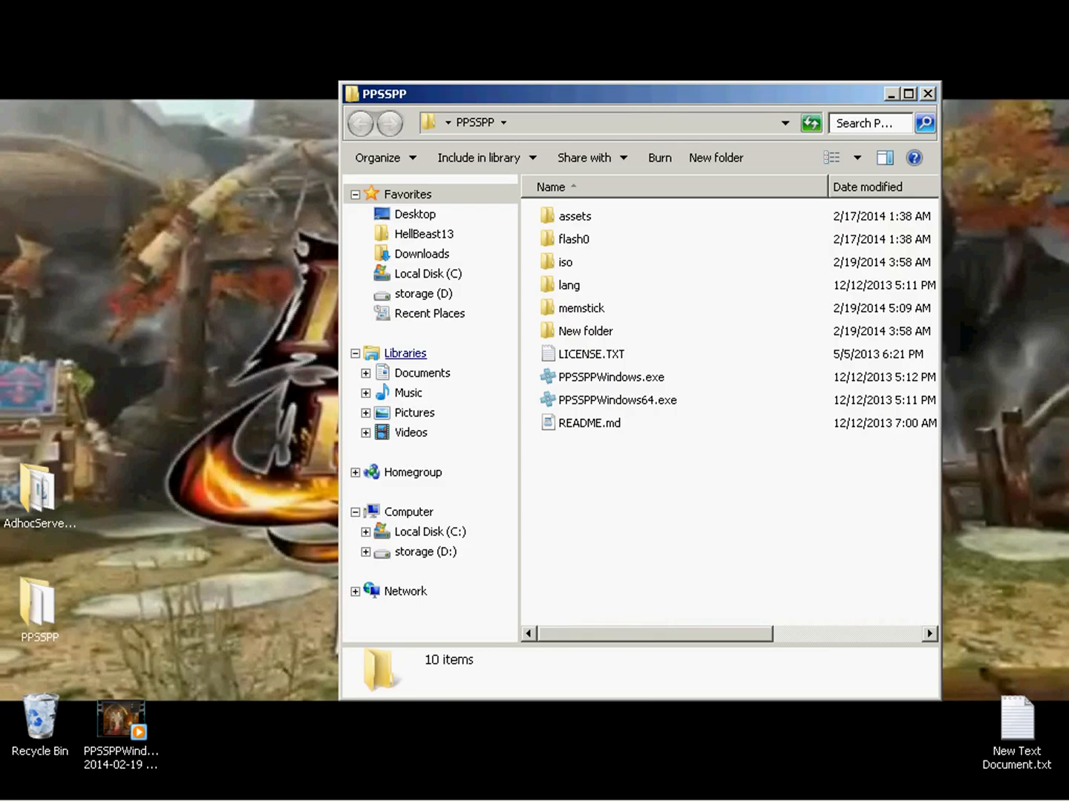
double_click(581, 308)
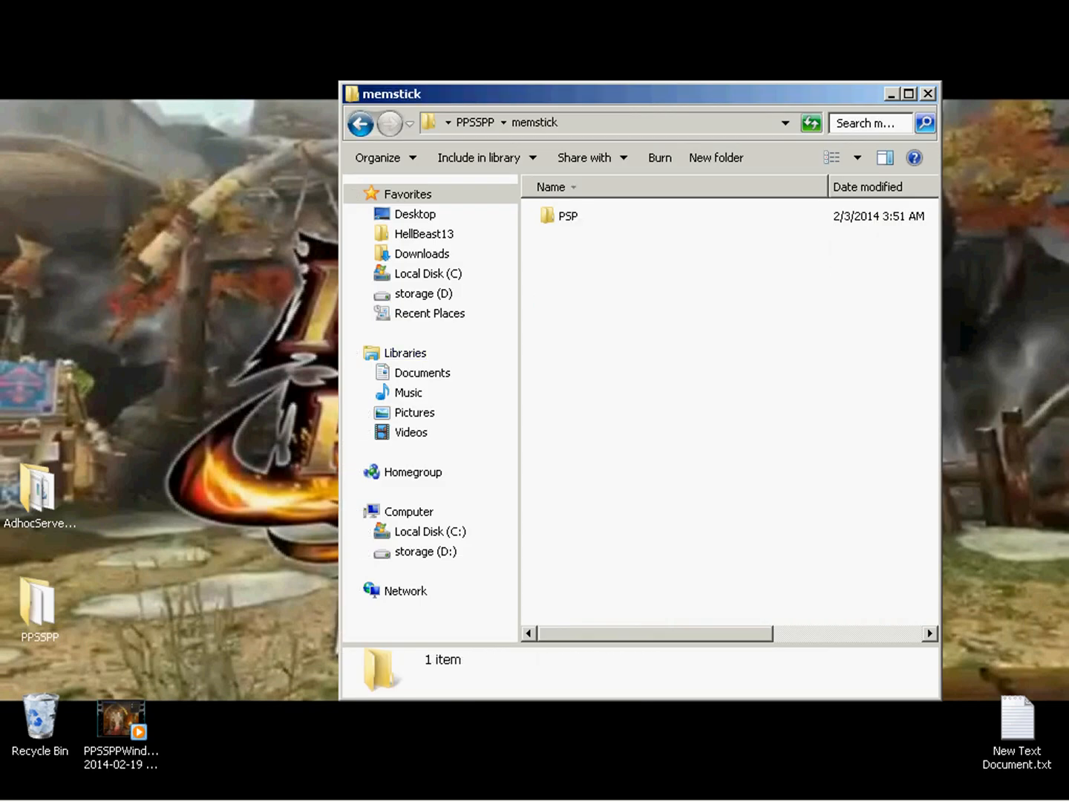
double_click(568, 217)
double_click(578, 262)
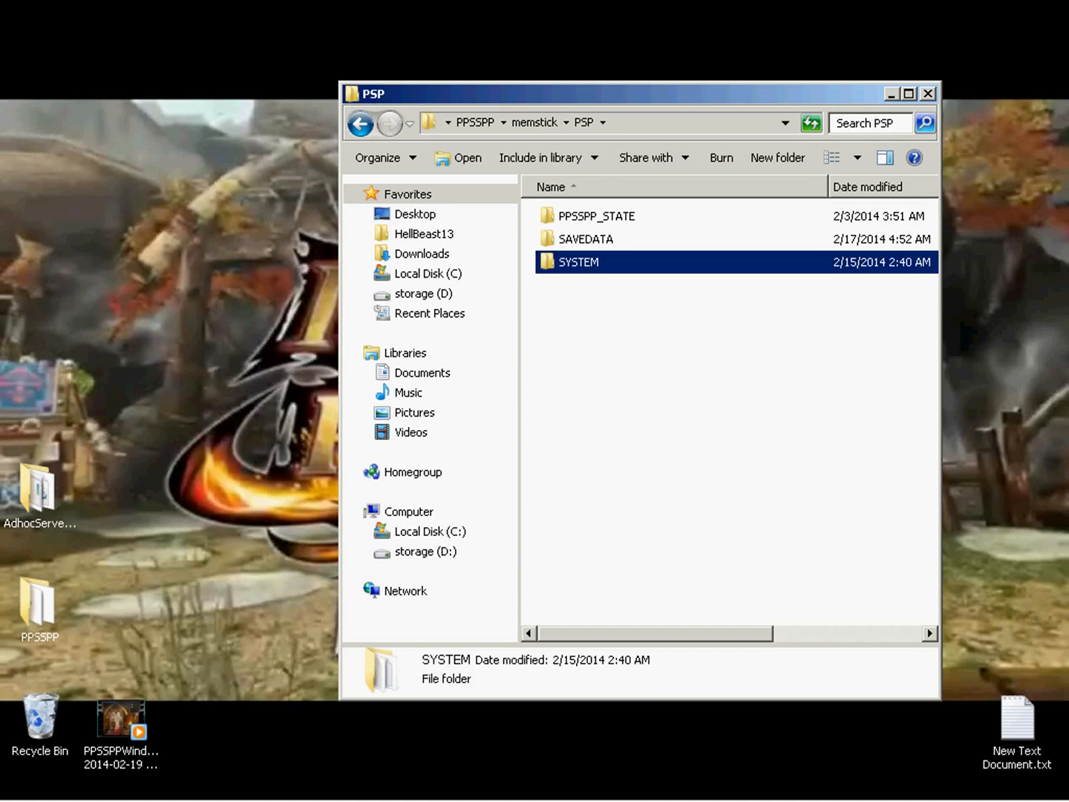
double_click(584, 239)
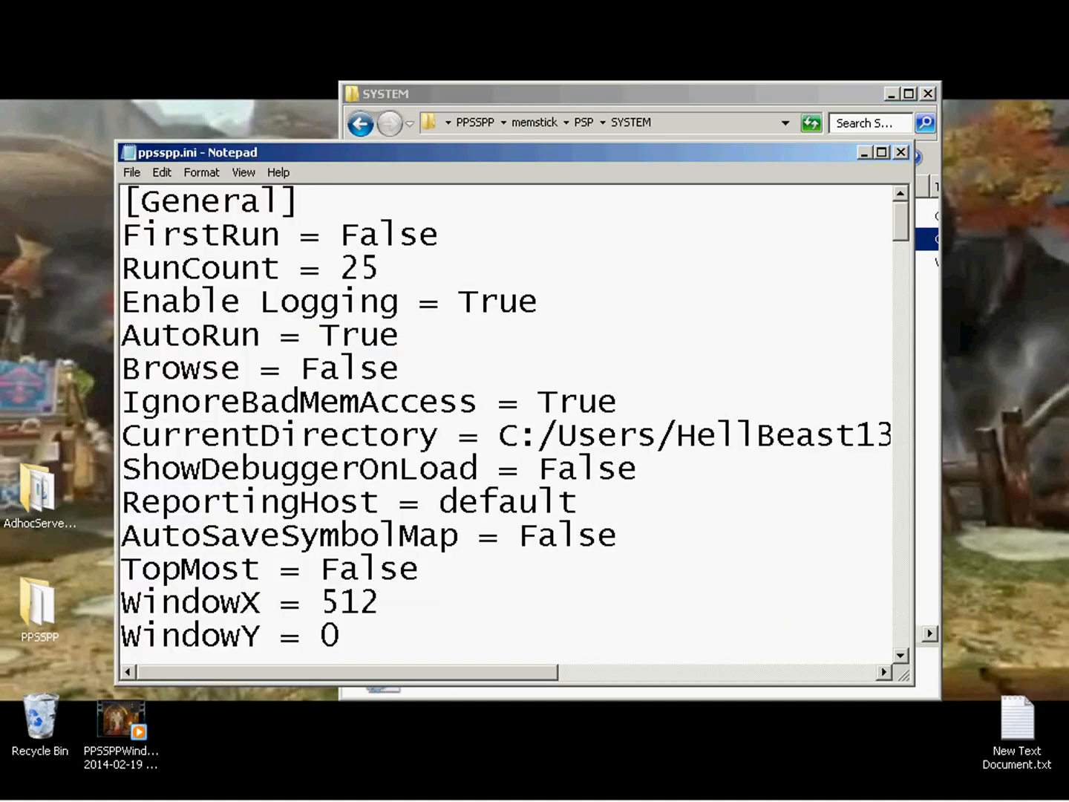
Examine the NickName, proAdhocServer and MacAddress entries under SystemParam in ppsspp.ini, and close the file and its folder.
scroll(506, 422, down, 17)
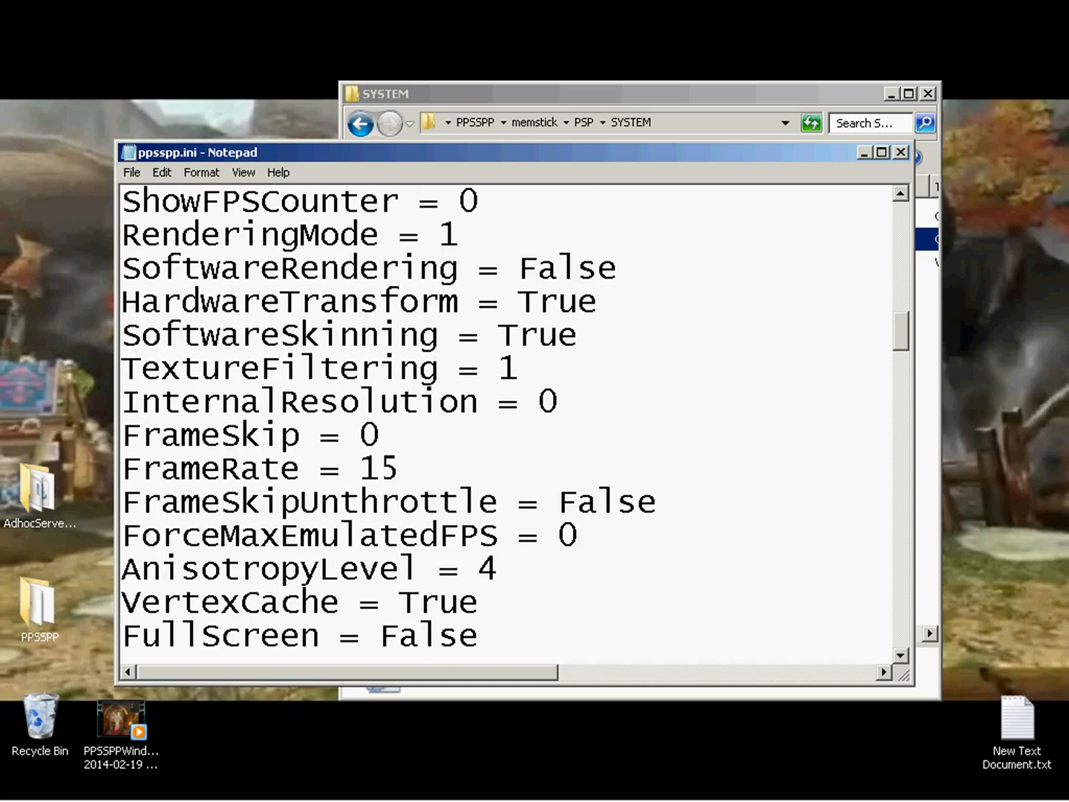
scroll(506, 421, down, 20)
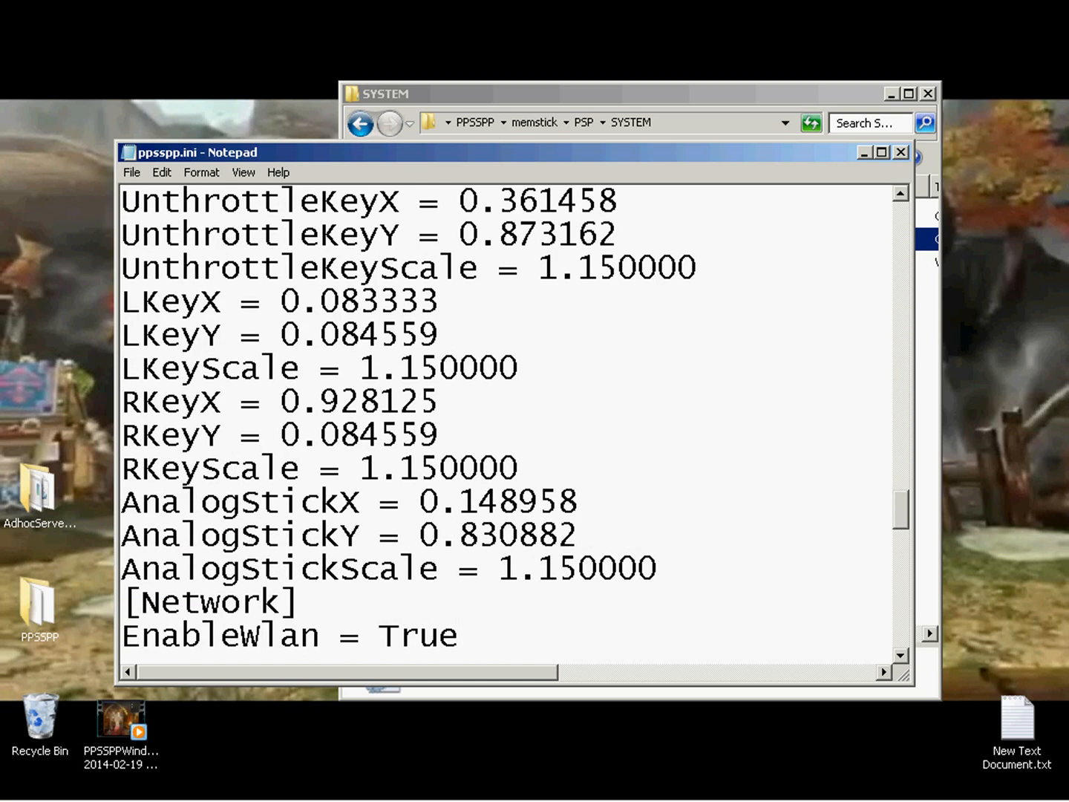
scroll(506, 422, down, 10)
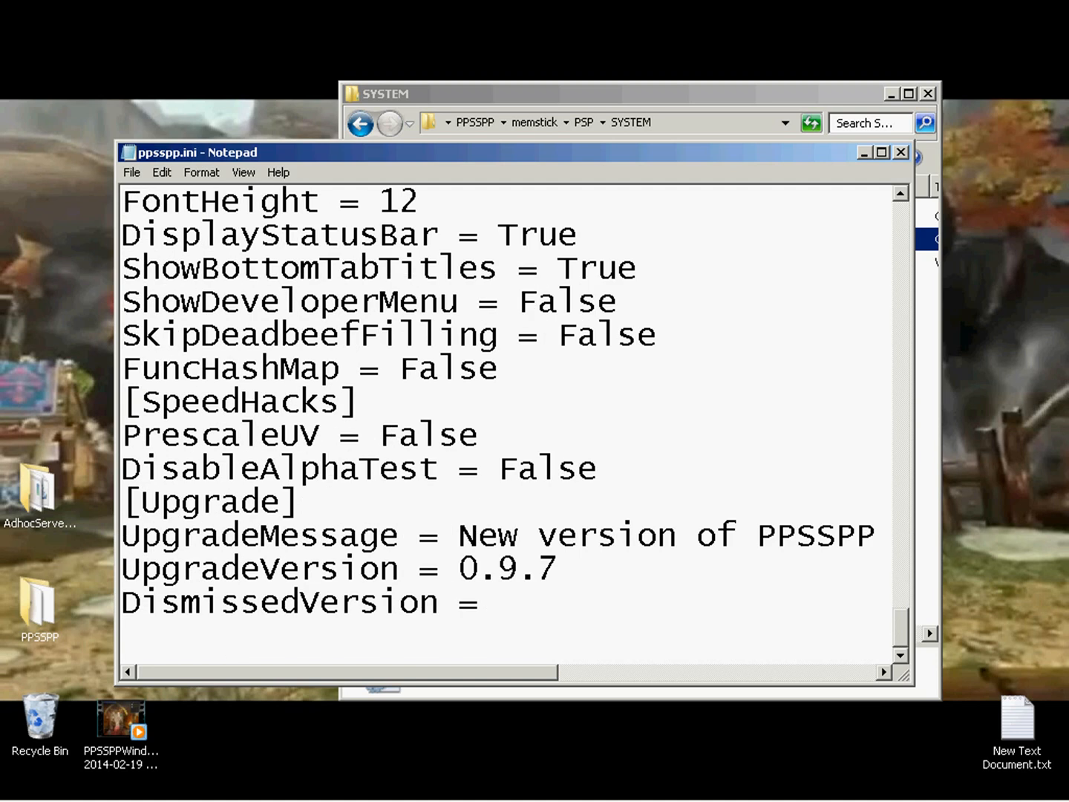
scroll(506, 422, up, 10)
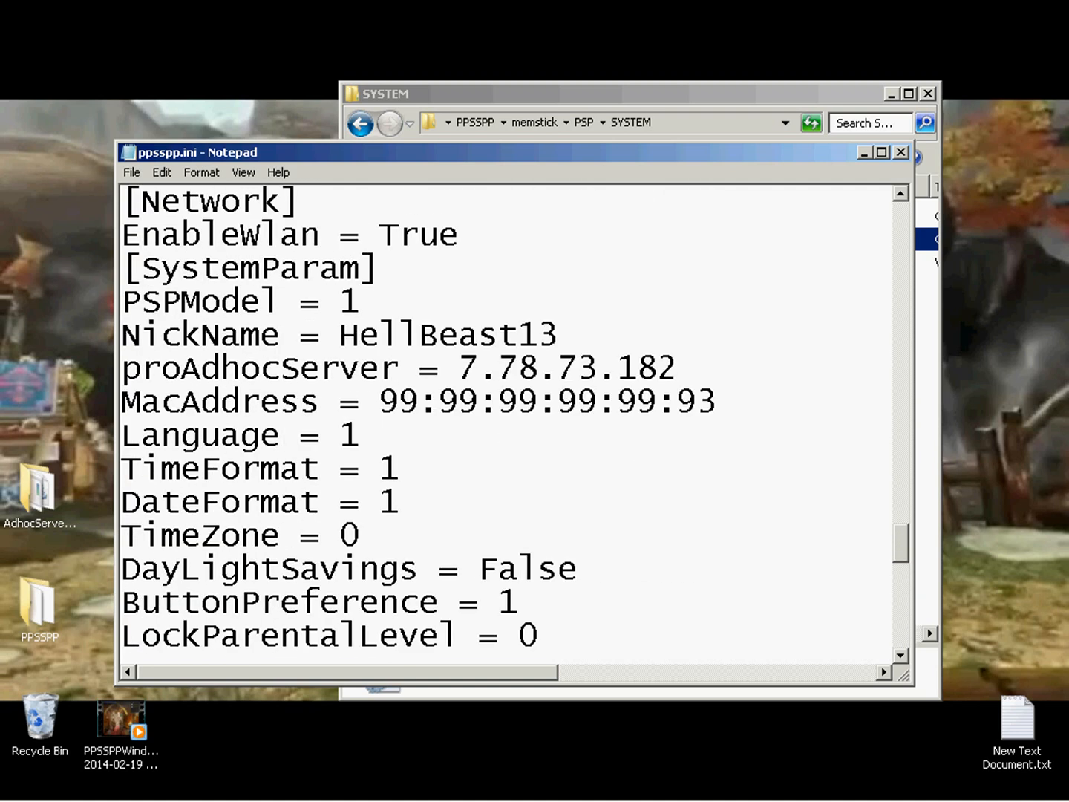
drag(123, 336, 716, 403)
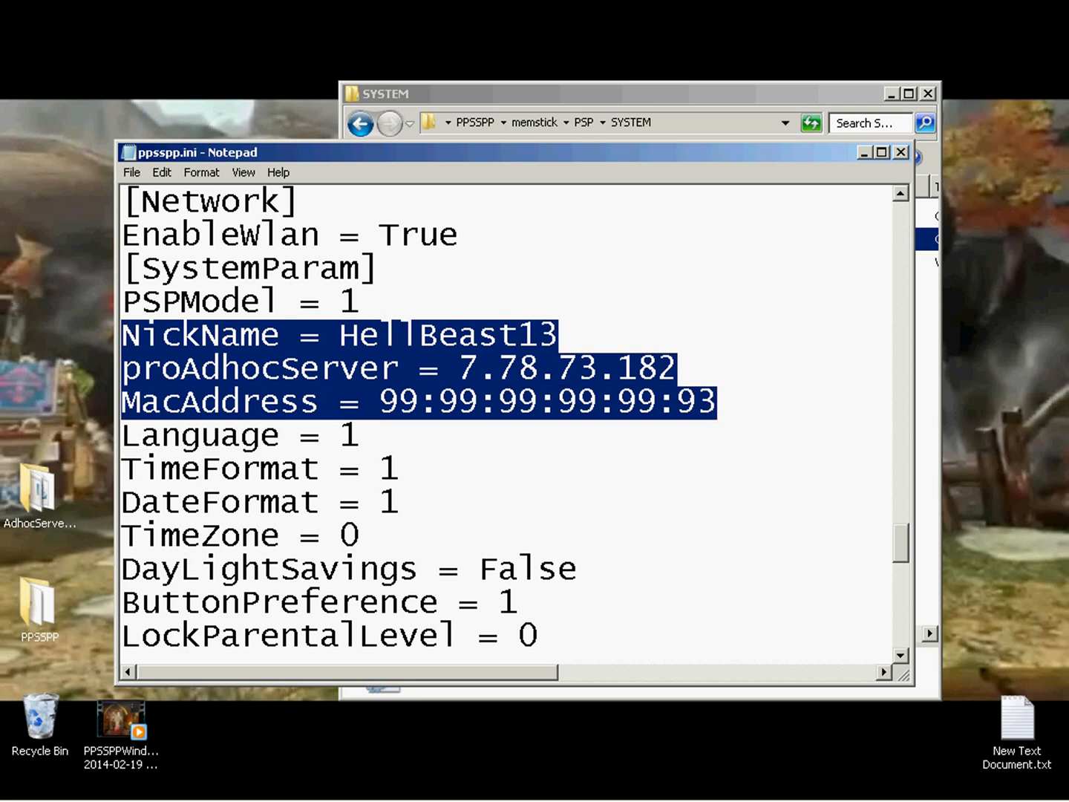
double_click(448, 336)
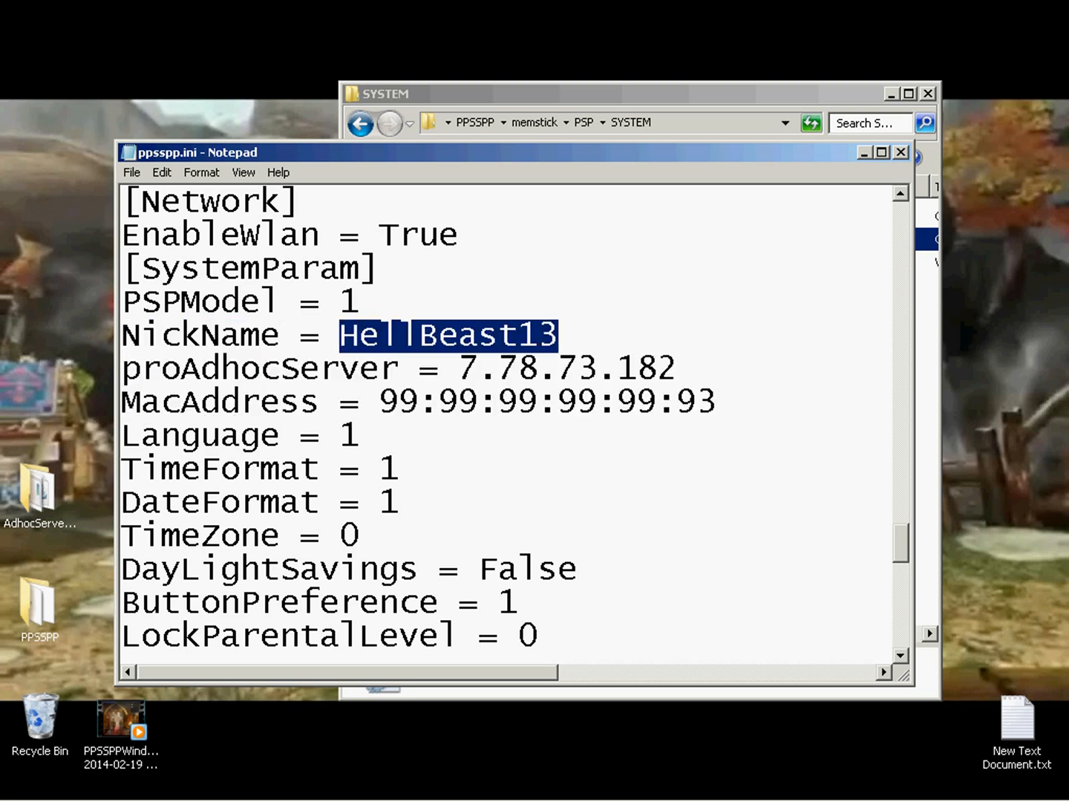
drag(459, 369, 677, 370)
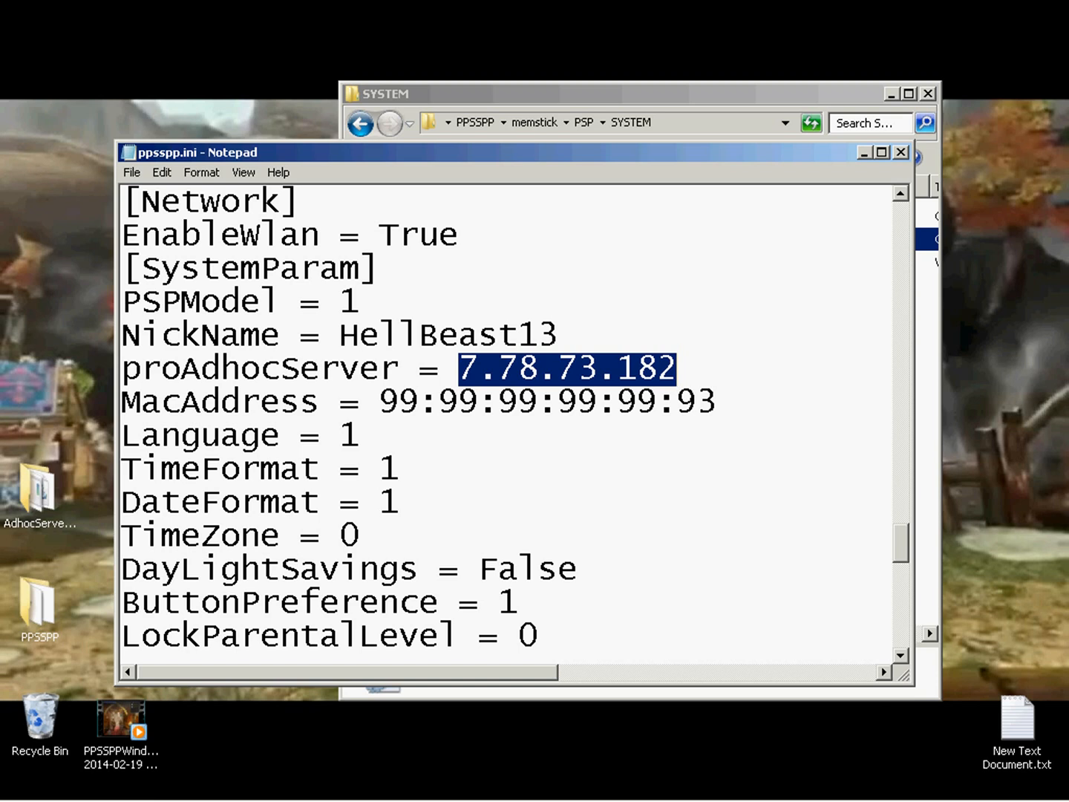
drag(380, 401, 718, 402)
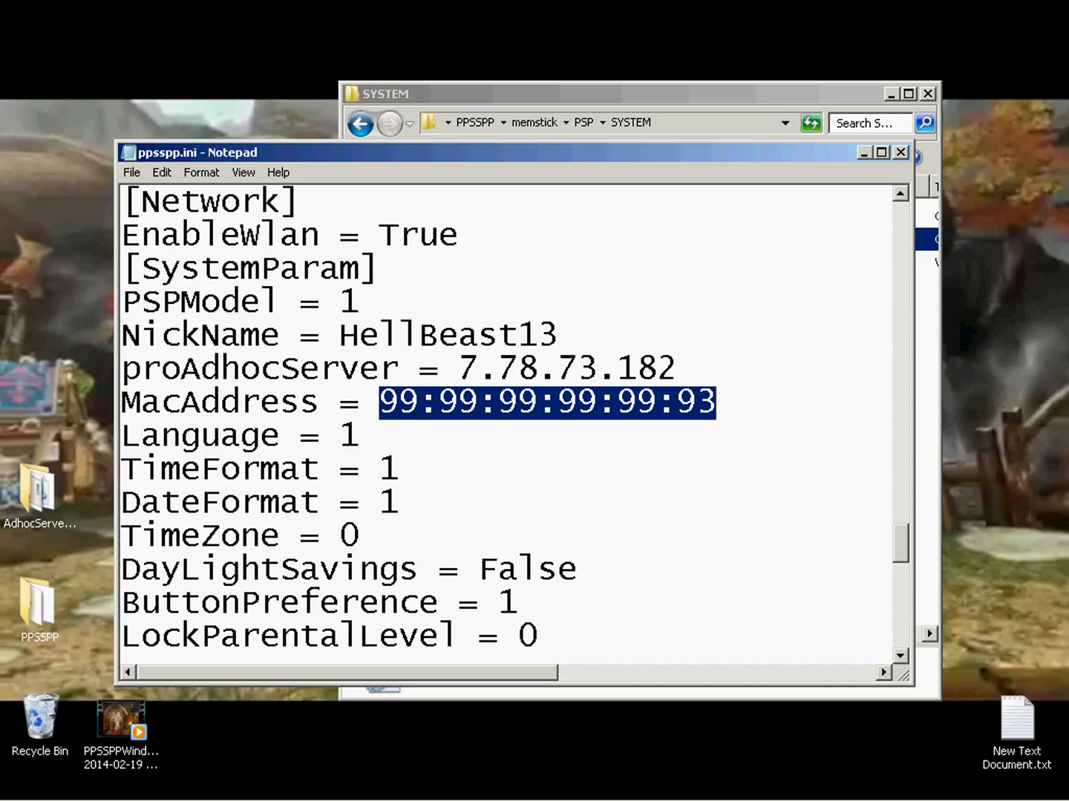
click(900, 152)
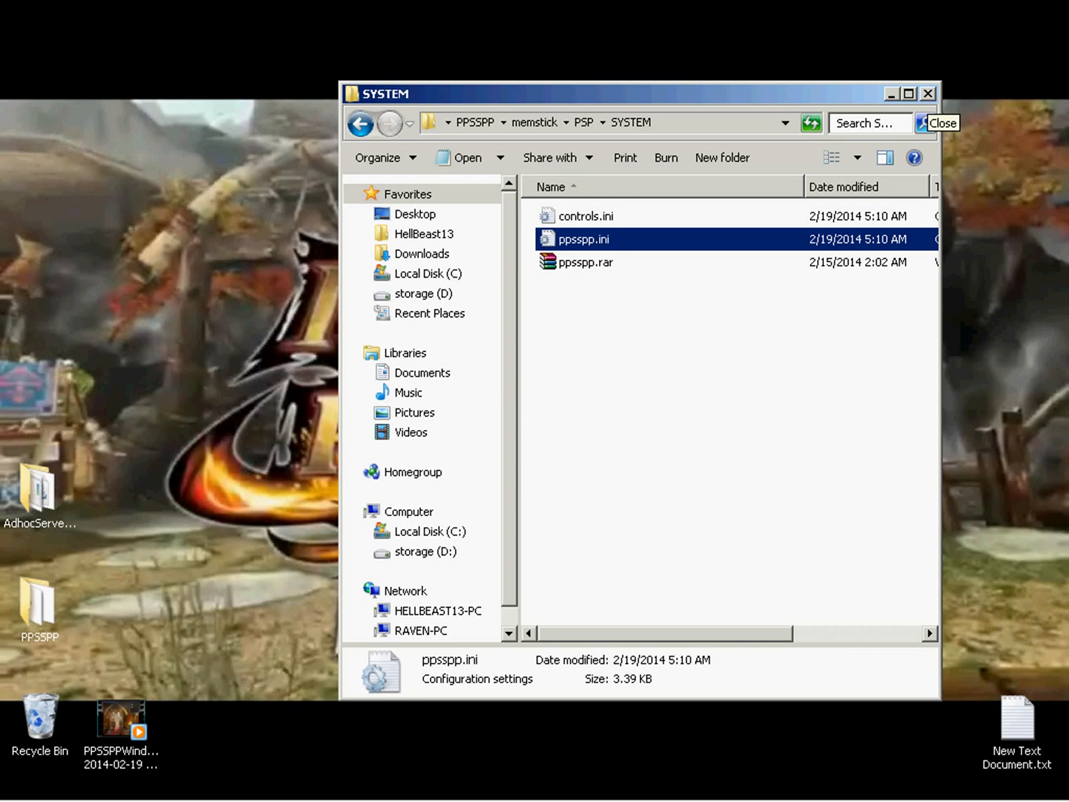
click(928, 94)
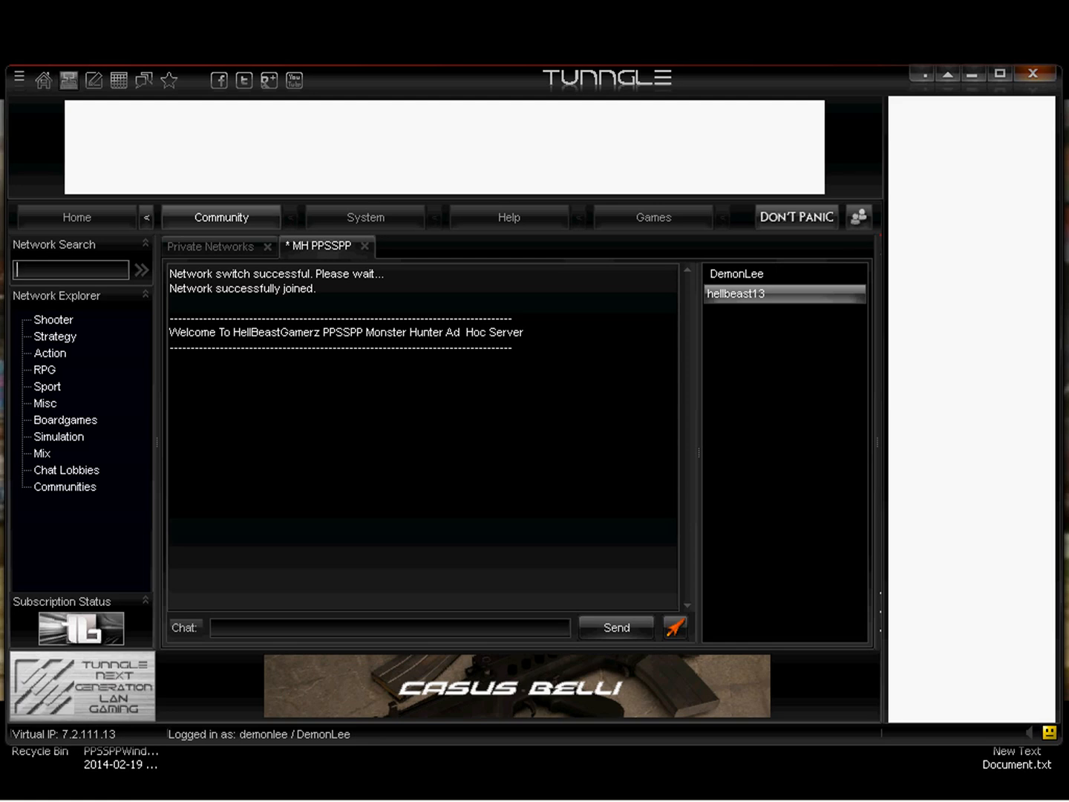
Switch to Tunngle and view the private networks page and the Strategy and Action network lists.
click(68, 80)
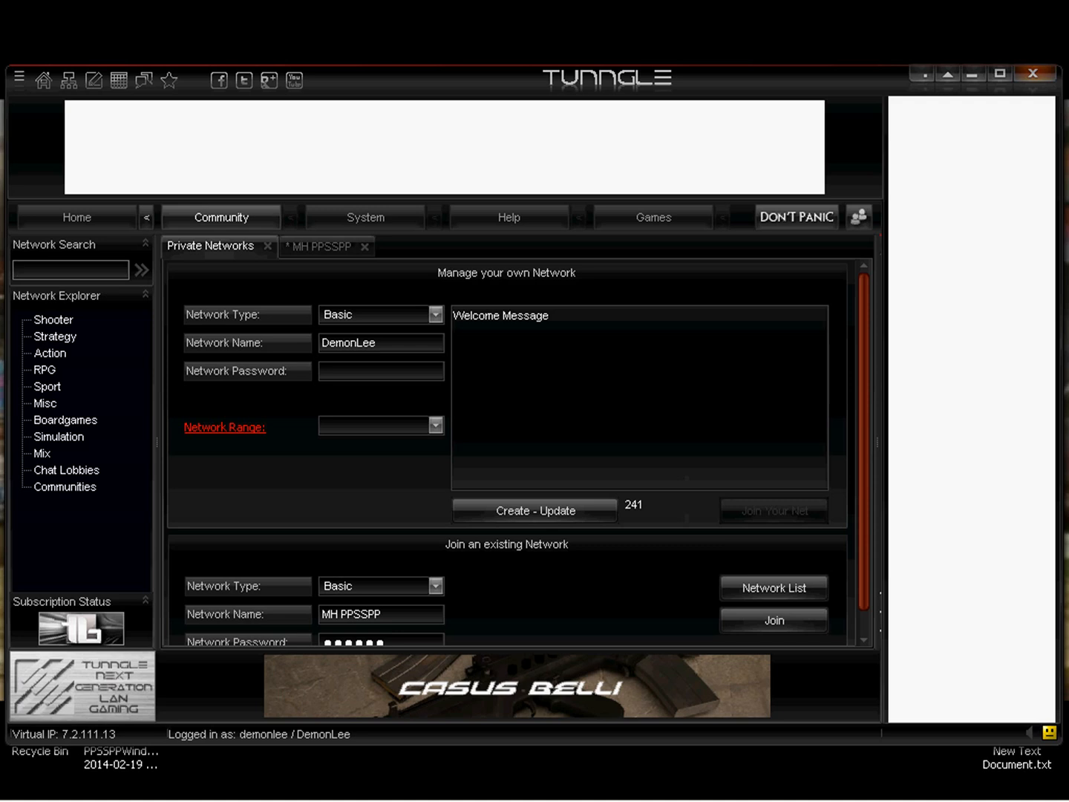
click(55, 337)
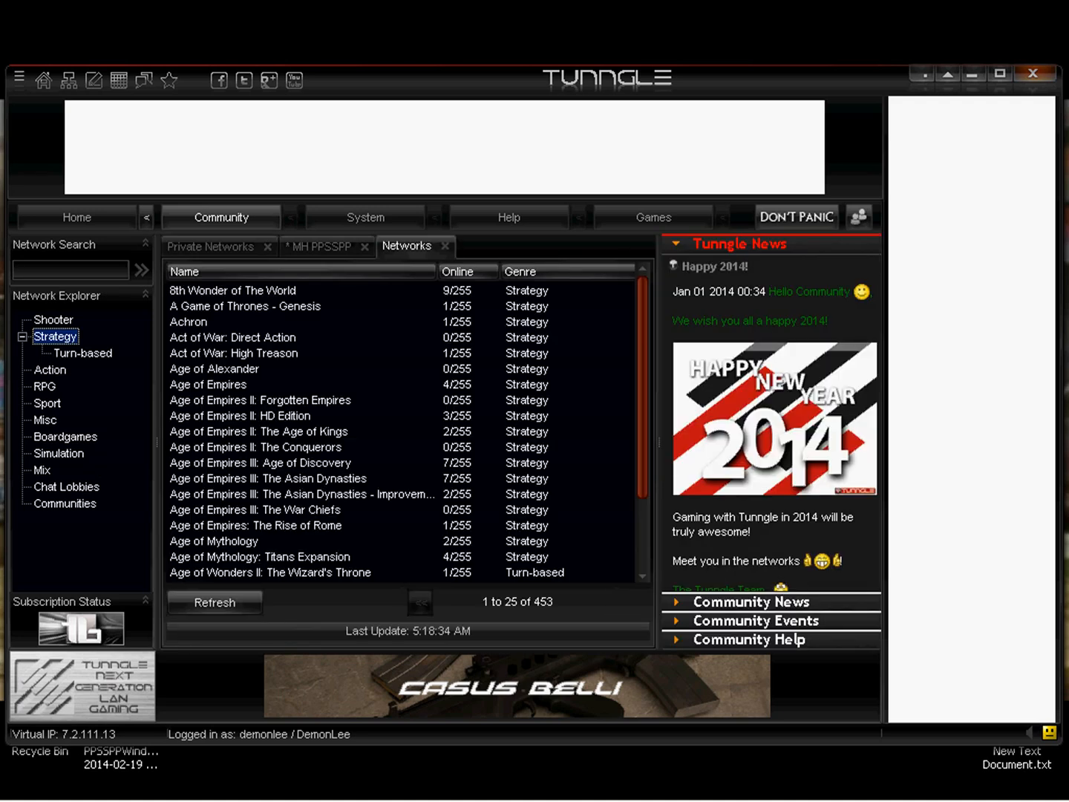
click(50, 370)
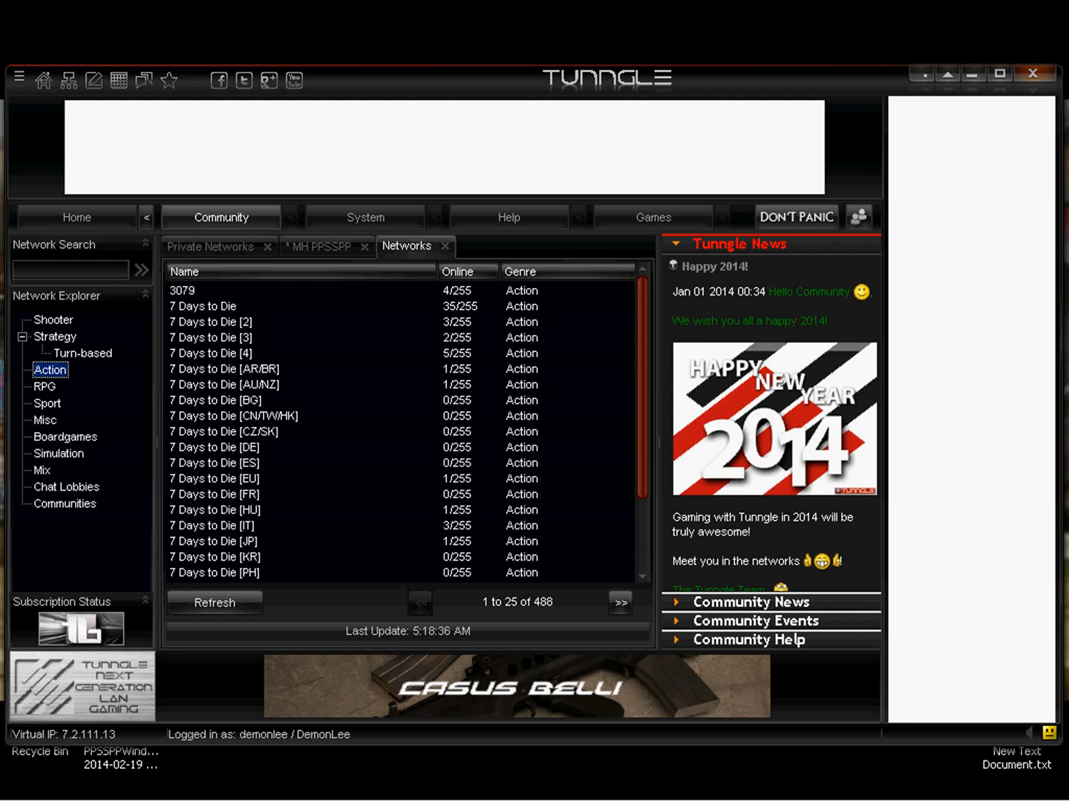
Join the existing MH PPSSPP private network and highlight its welcome message.
click(69, 80)
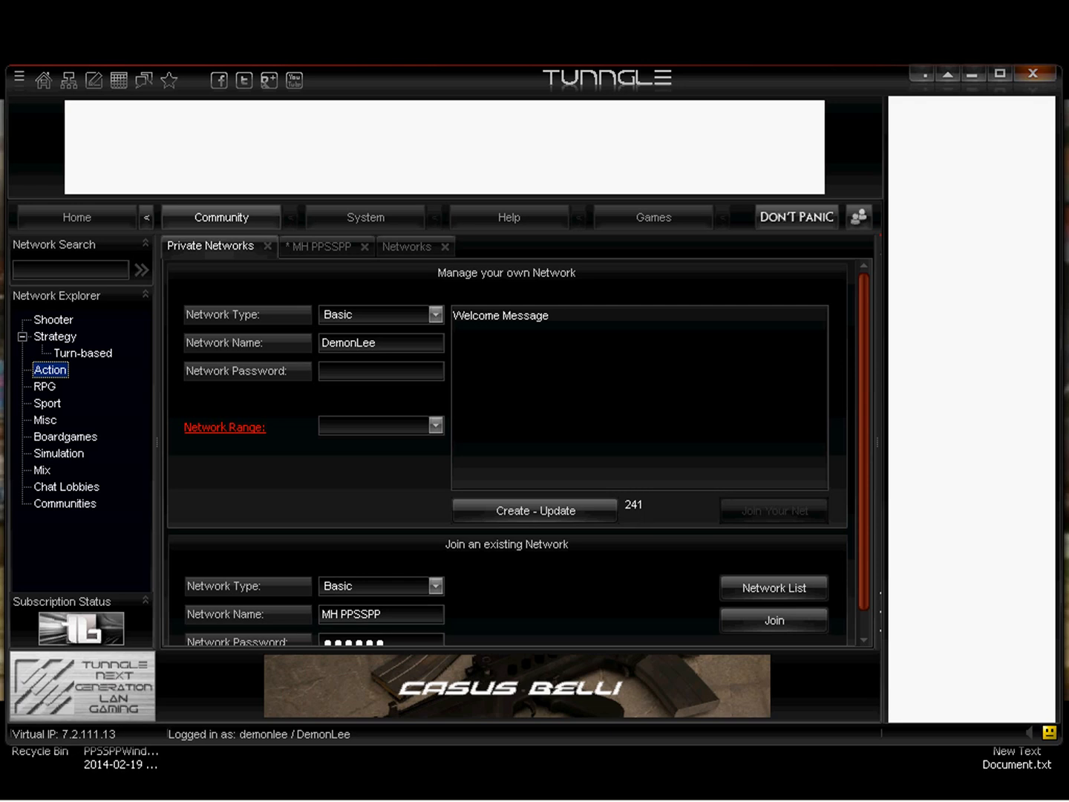
click(775, 620)
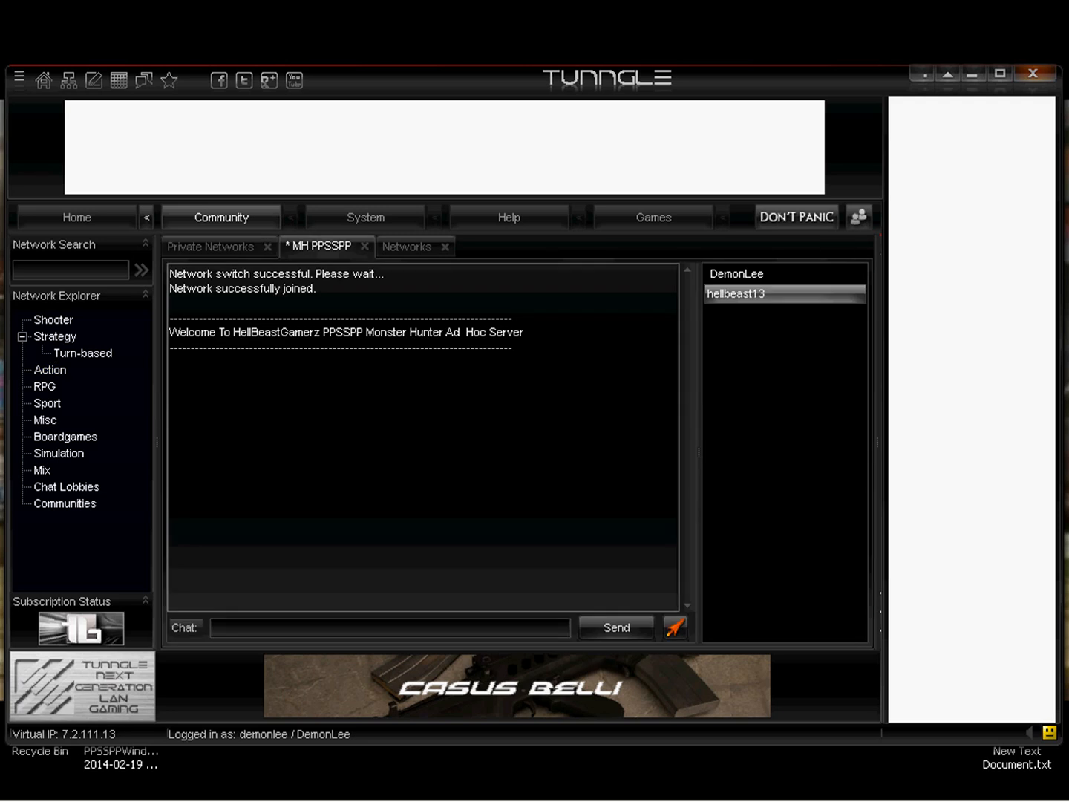
drag(398, 331, 483, 331)
click(397, 331)
drag(273, 331, 525, 331)
click(273, 331)
Copy the server host's IP address from the MH PPSSPP member list, and put the Tunngle window away.
right_click(738, 294)
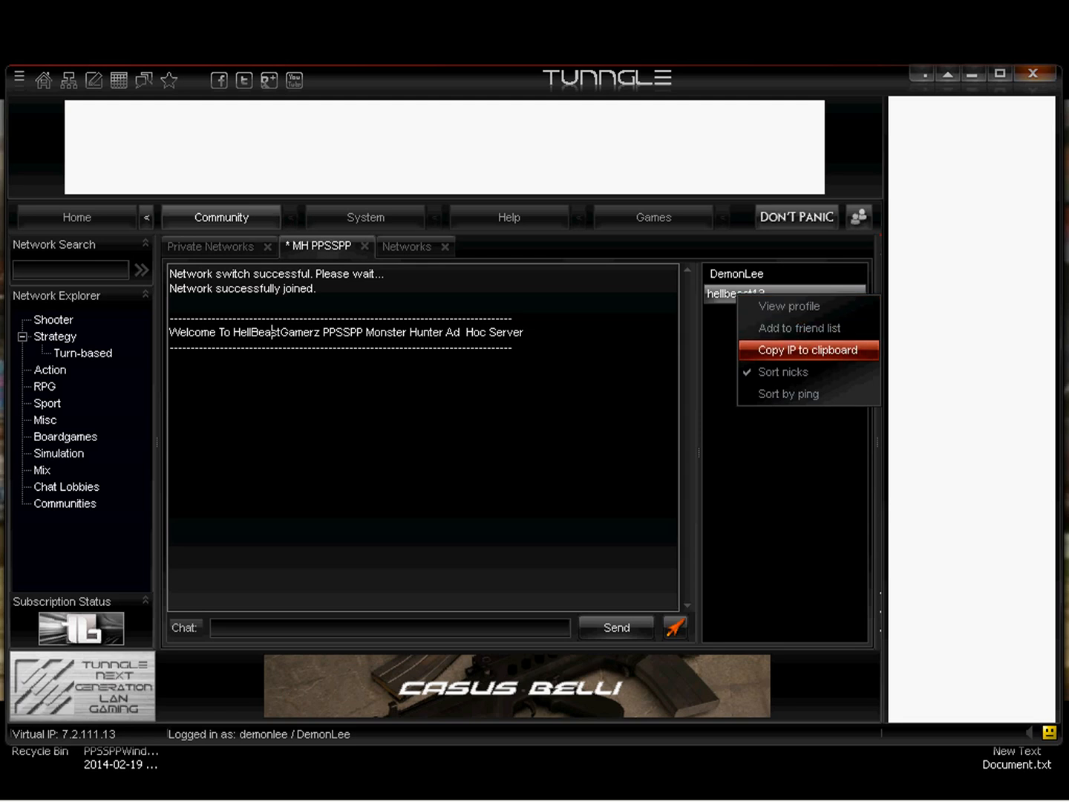
click(807, 350)
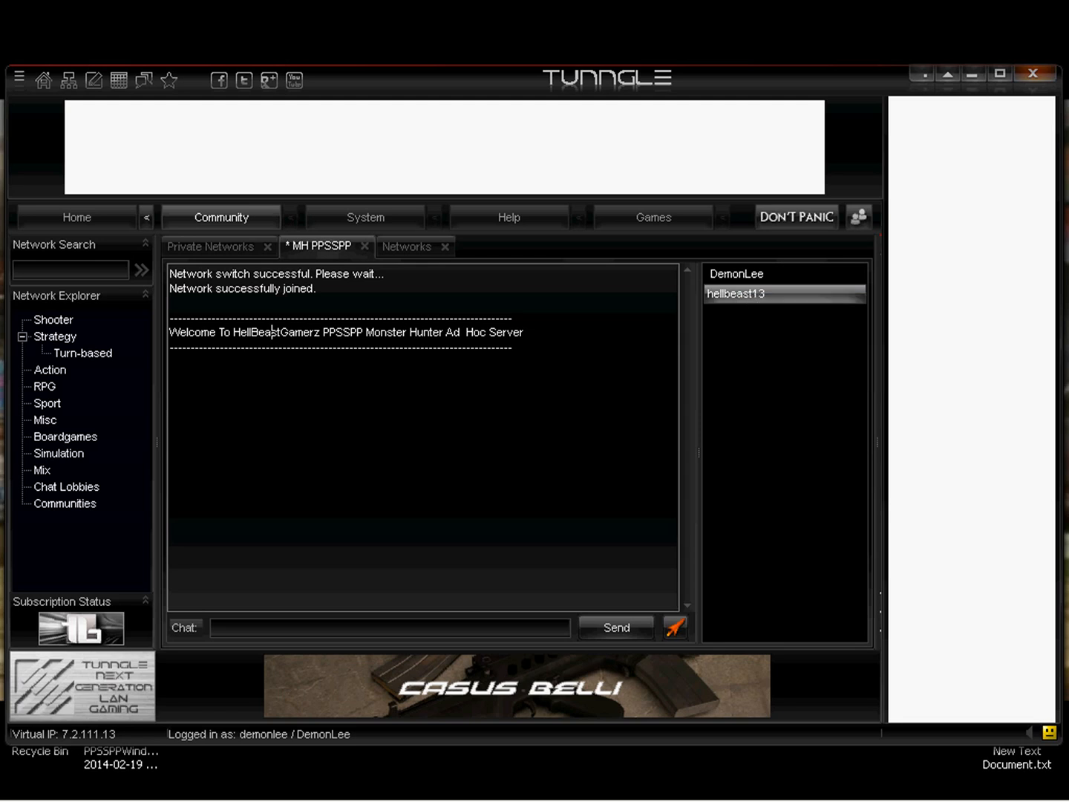
click(924, 74)
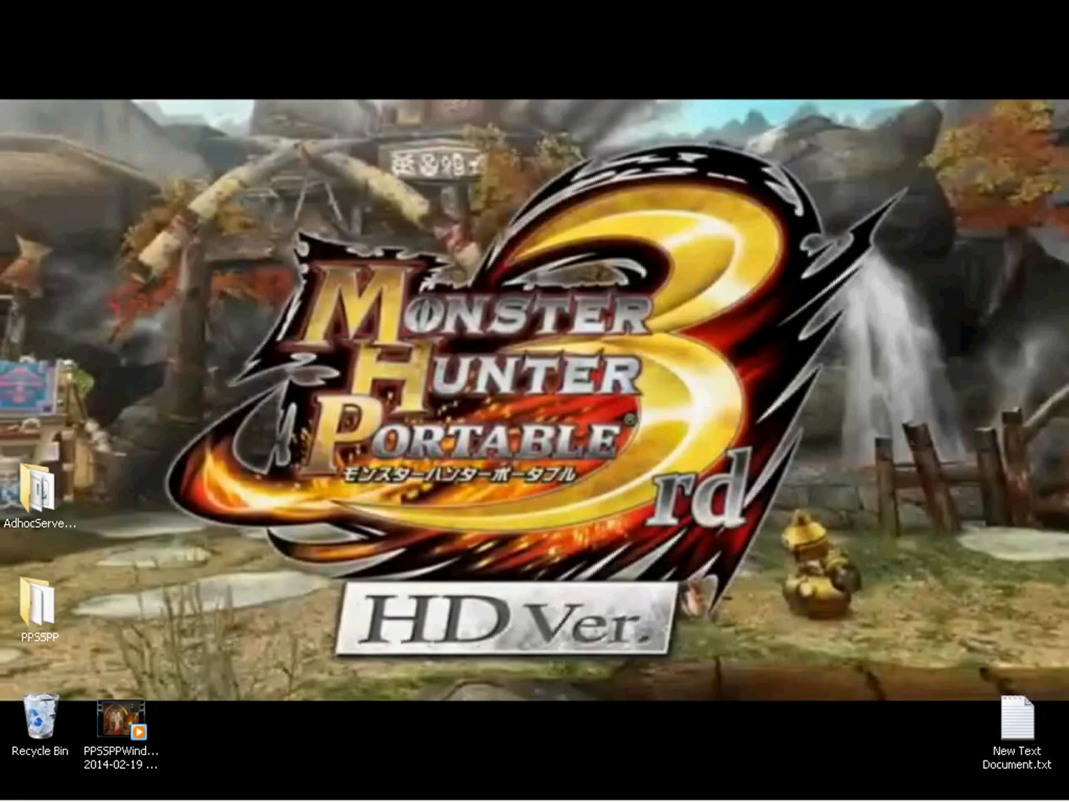
Open the ppsspp.ini file from the memstick, PSP, SYSTEM folder inside the desktop's PPSSPP folder.
double_click(37, 605)
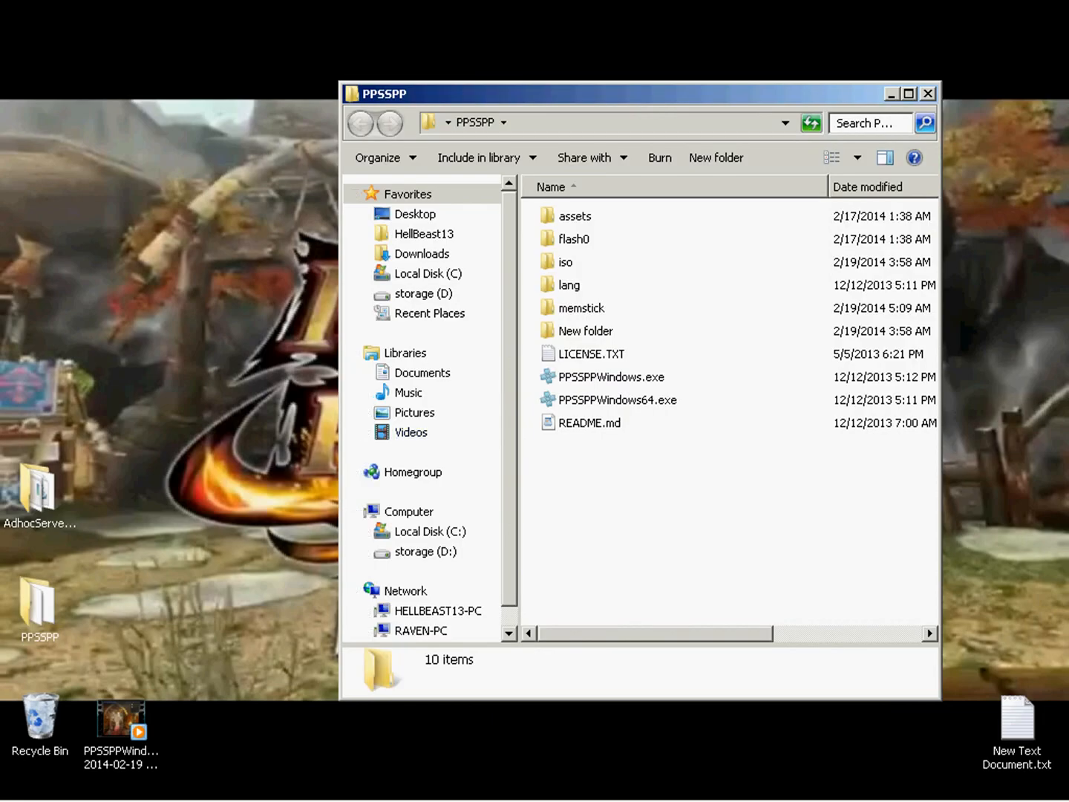
double_click(581, 308)
double_click(569, 217)
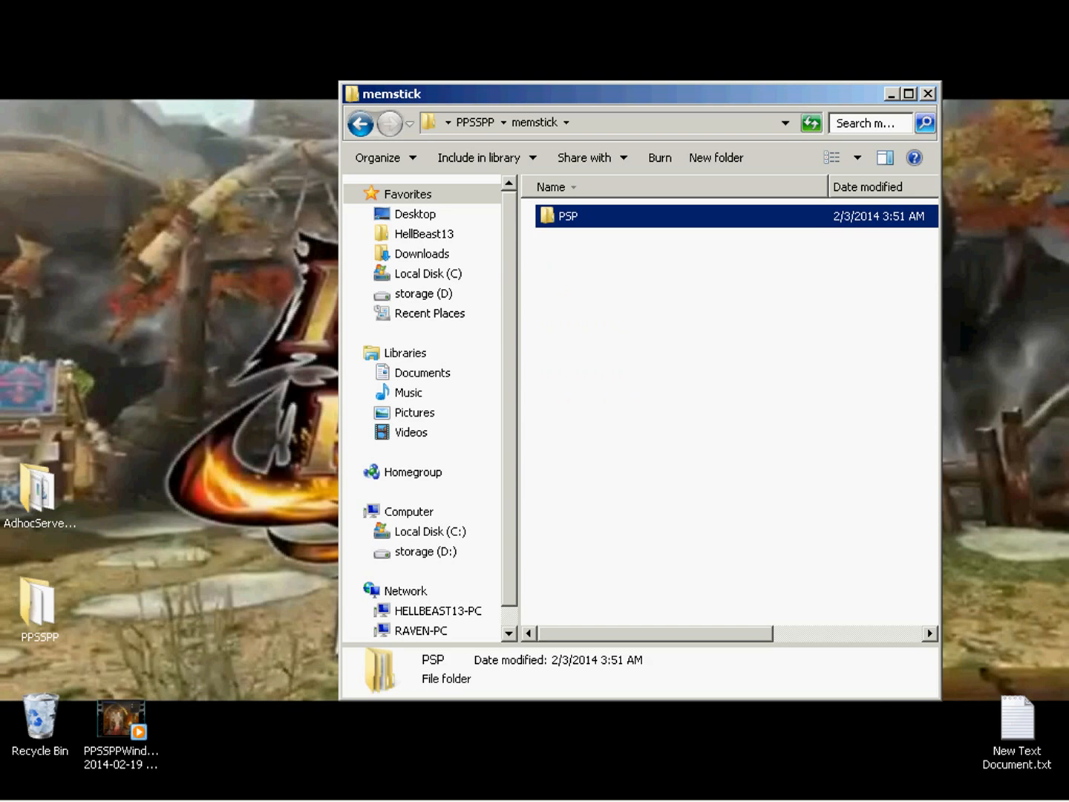
double_click(578, 263)
double_click(584, 239)
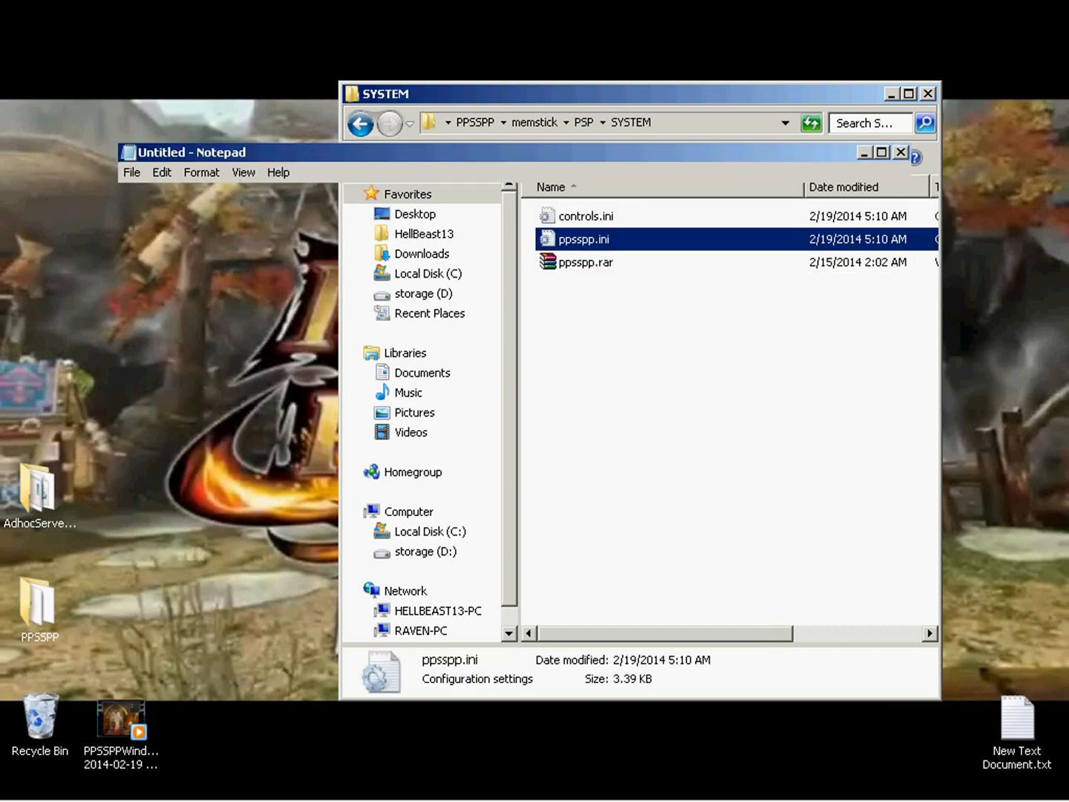
Replace the proAdhocServer value under SystemParam with the copied server host's IP address, 7.78.73.182.
scroll(585, 240, down, 19)
scroll(512, 419, down, 20)
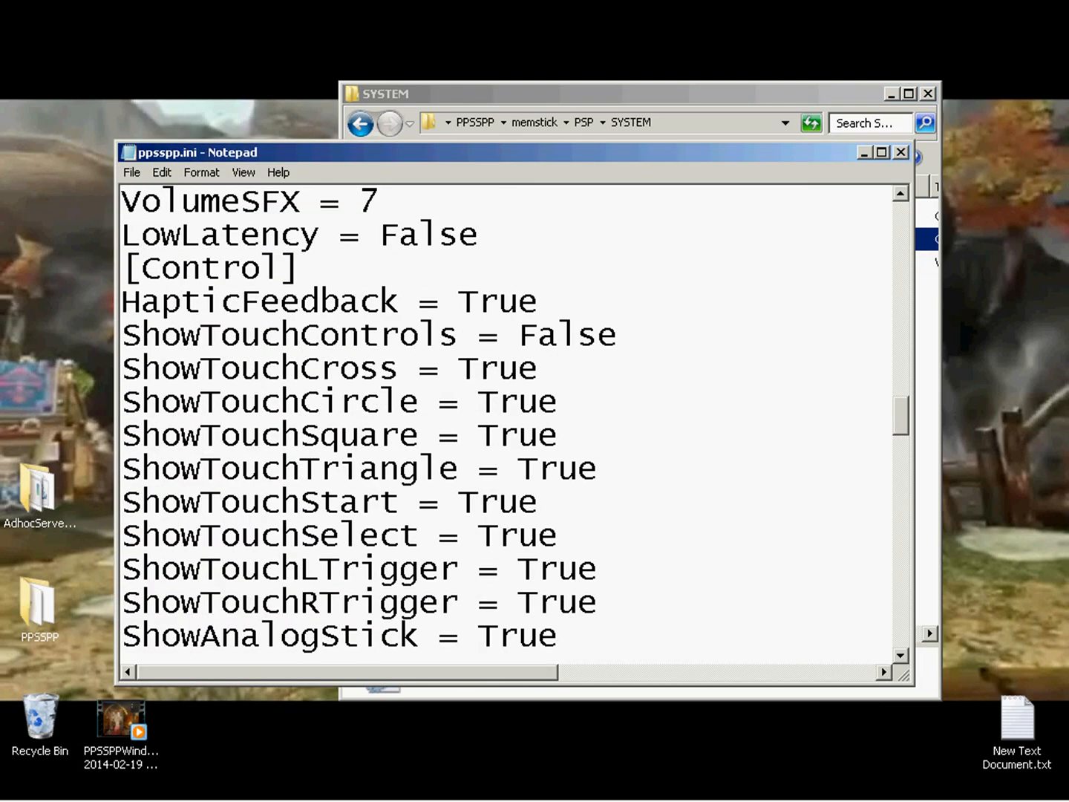
scroll(512, 420, up, 3)
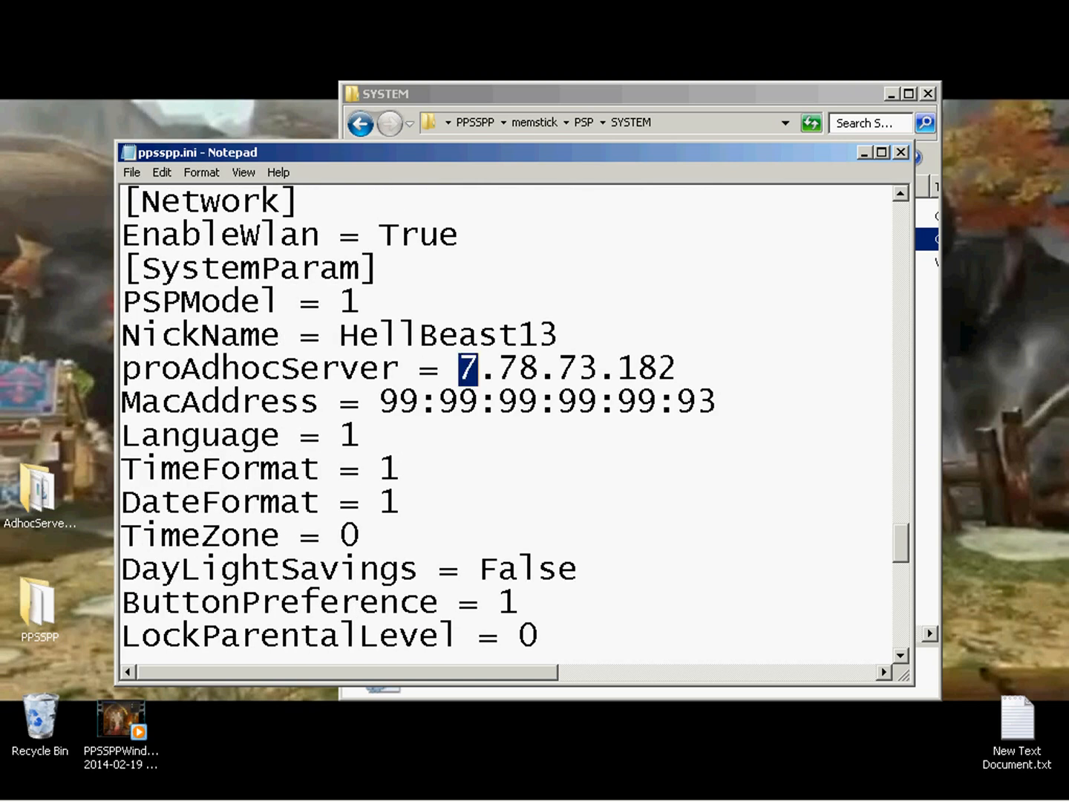
drag(477, 369, 678, 370)
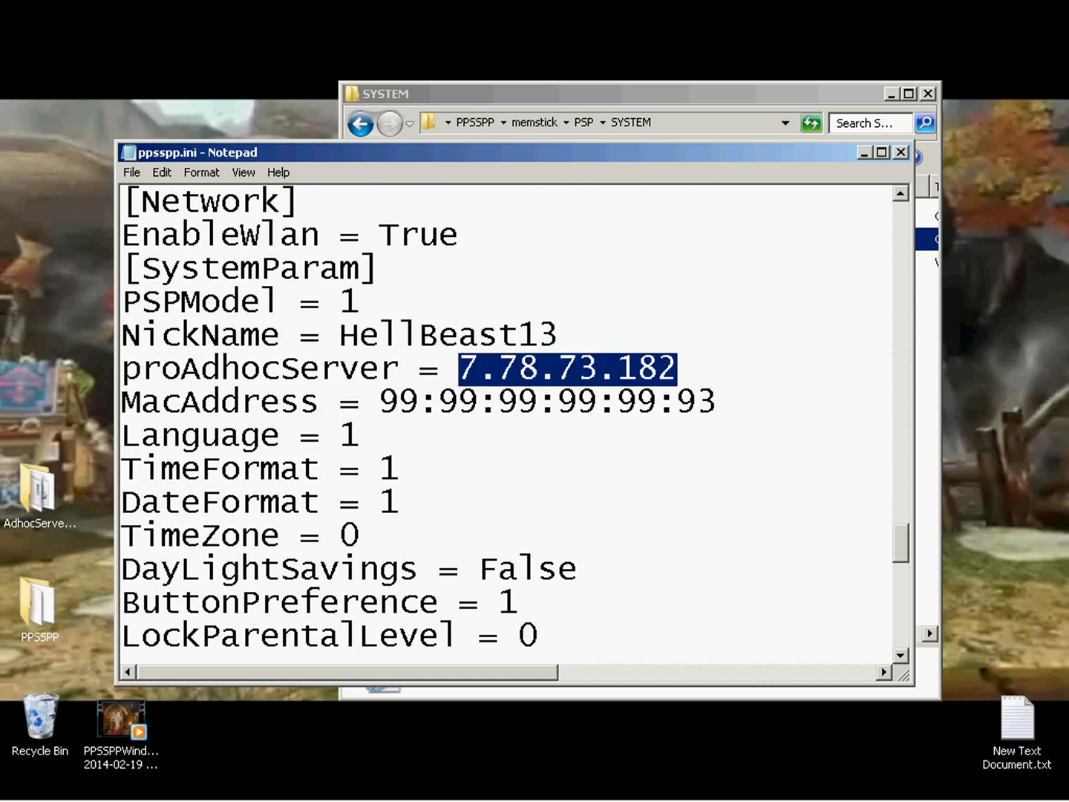
right_click(582, 376)
click(632, 451)
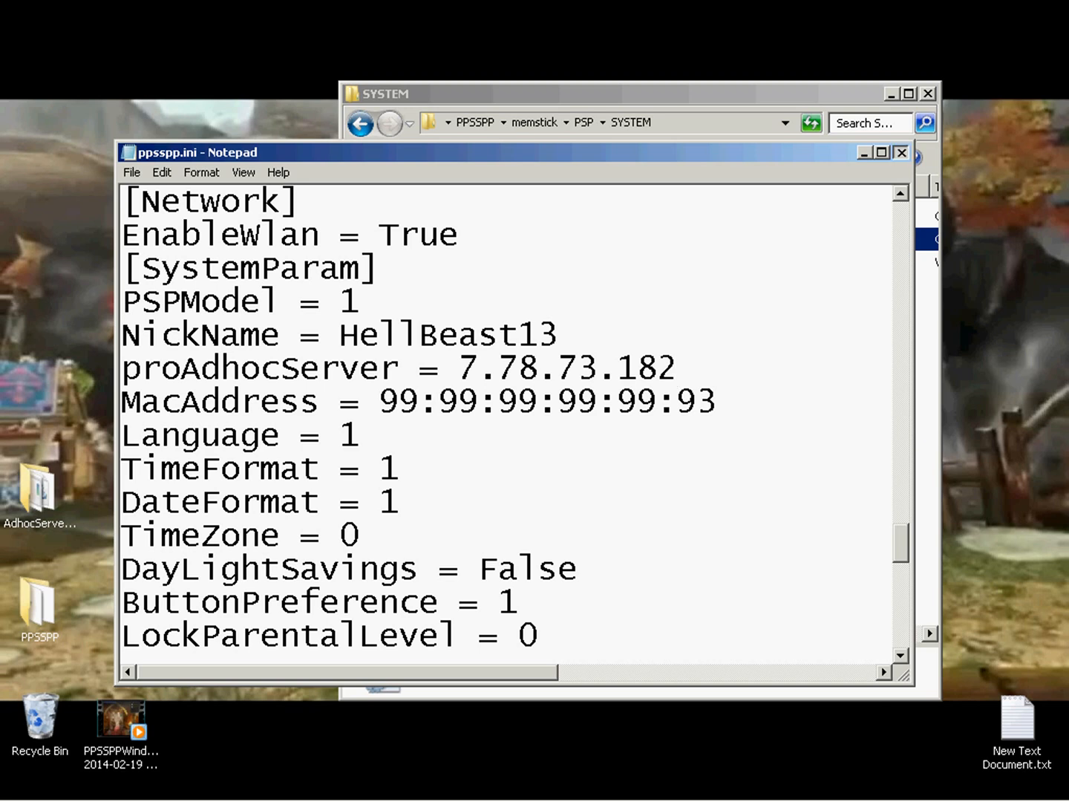
Close ppsspp.ini without saving the changes, and close the SYSTEM folder.
click(901, 153)
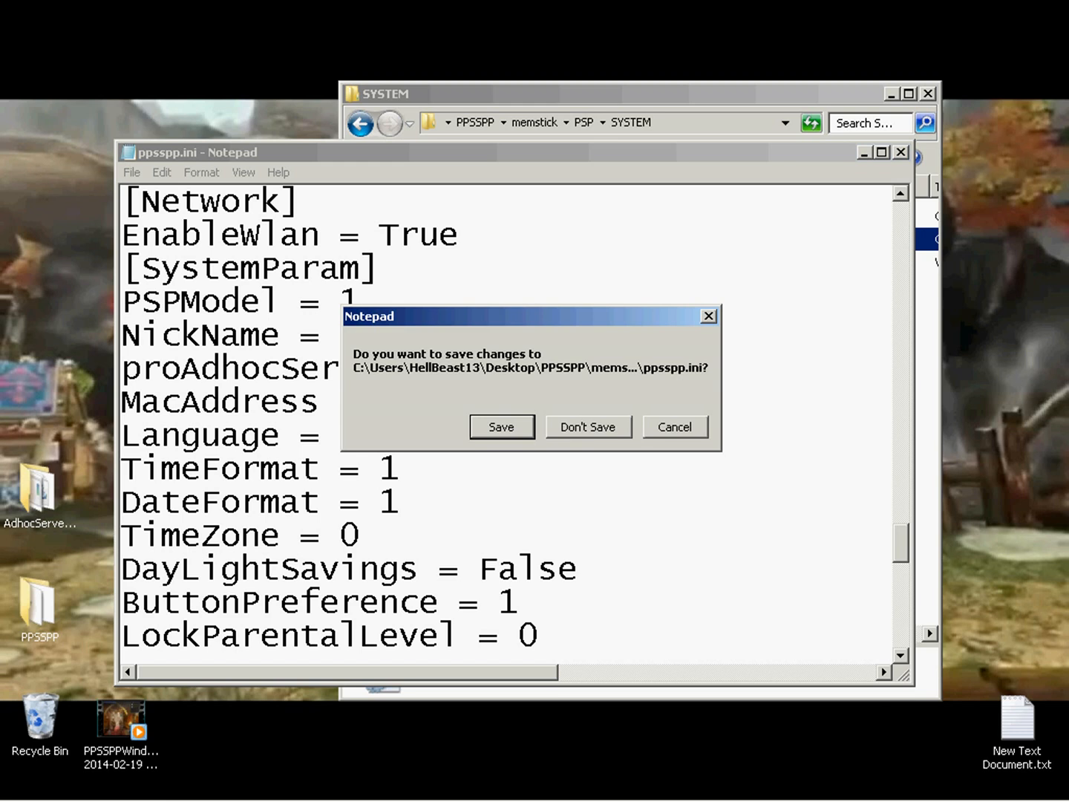
click(589, 428)
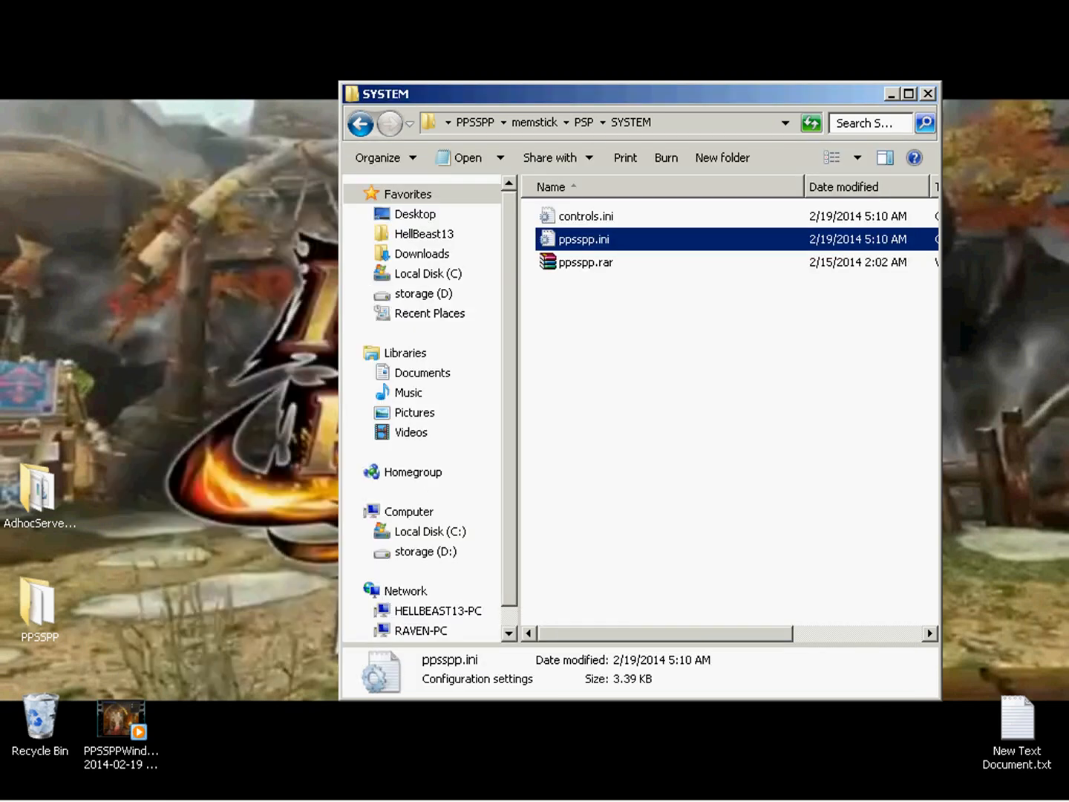
click(929, 95)
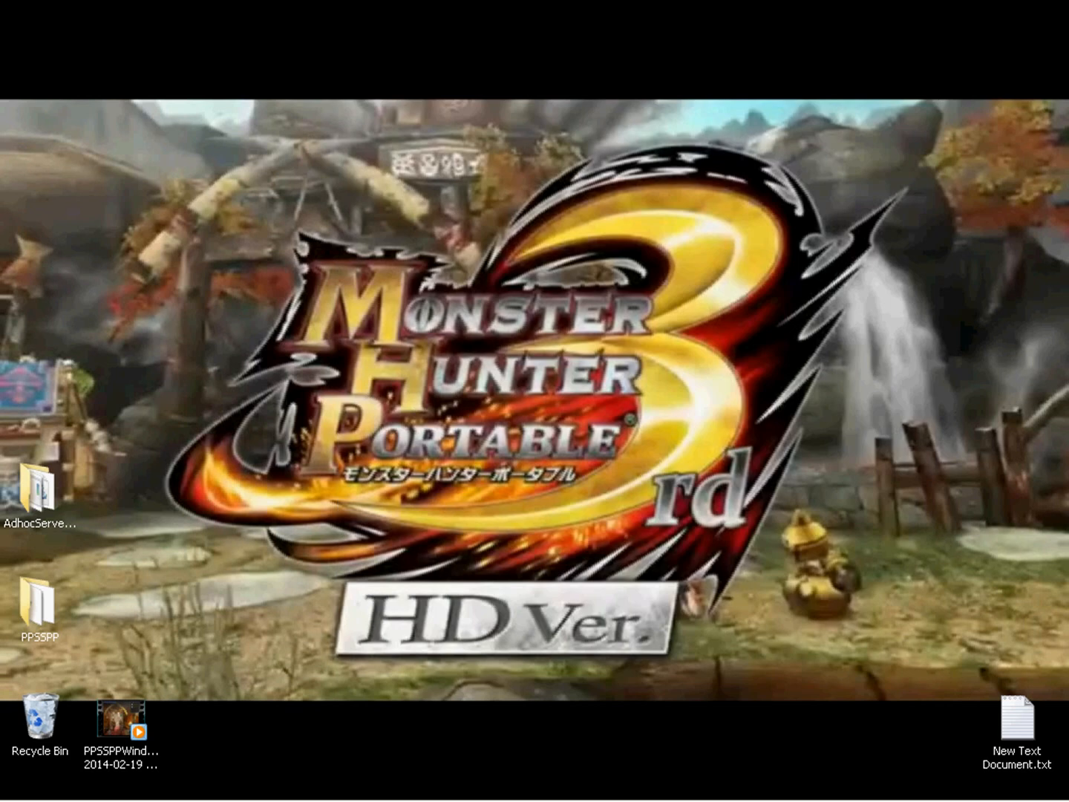
mouse_move(327, 801)
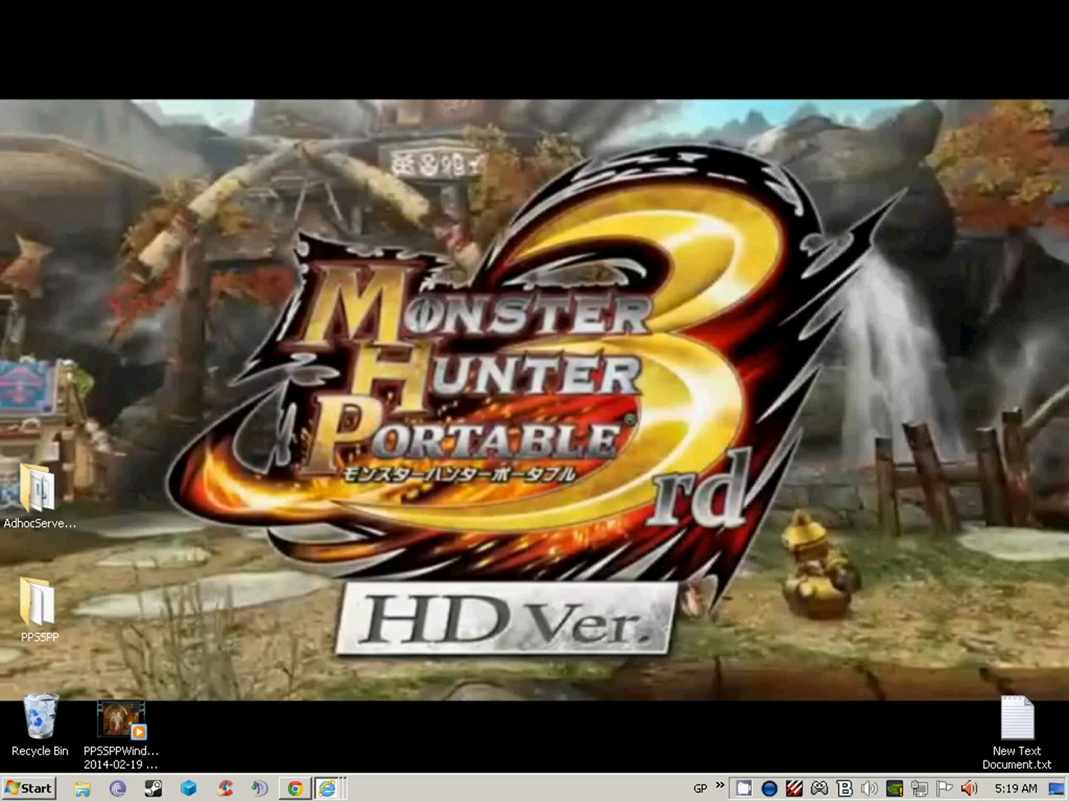
click(37, 491)
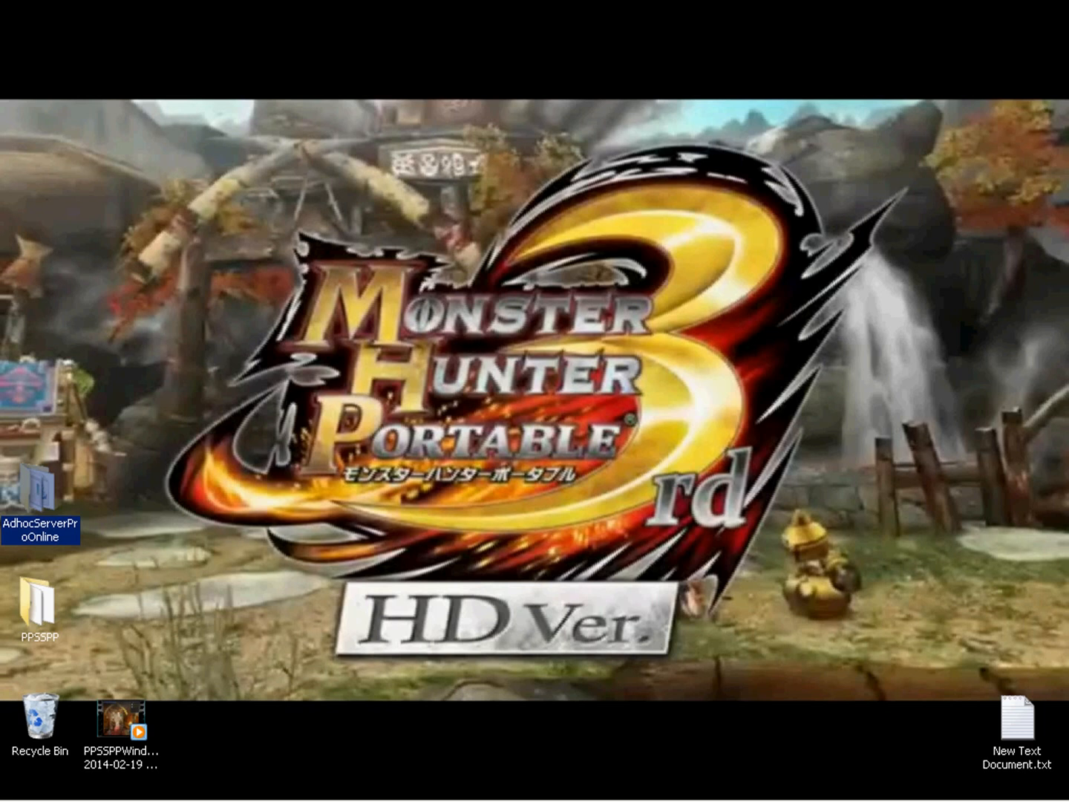
Launch PPSSPPWindows64.exe from the desktop's PPSSPP folder and maximize the emulator window.
click(37, 603)
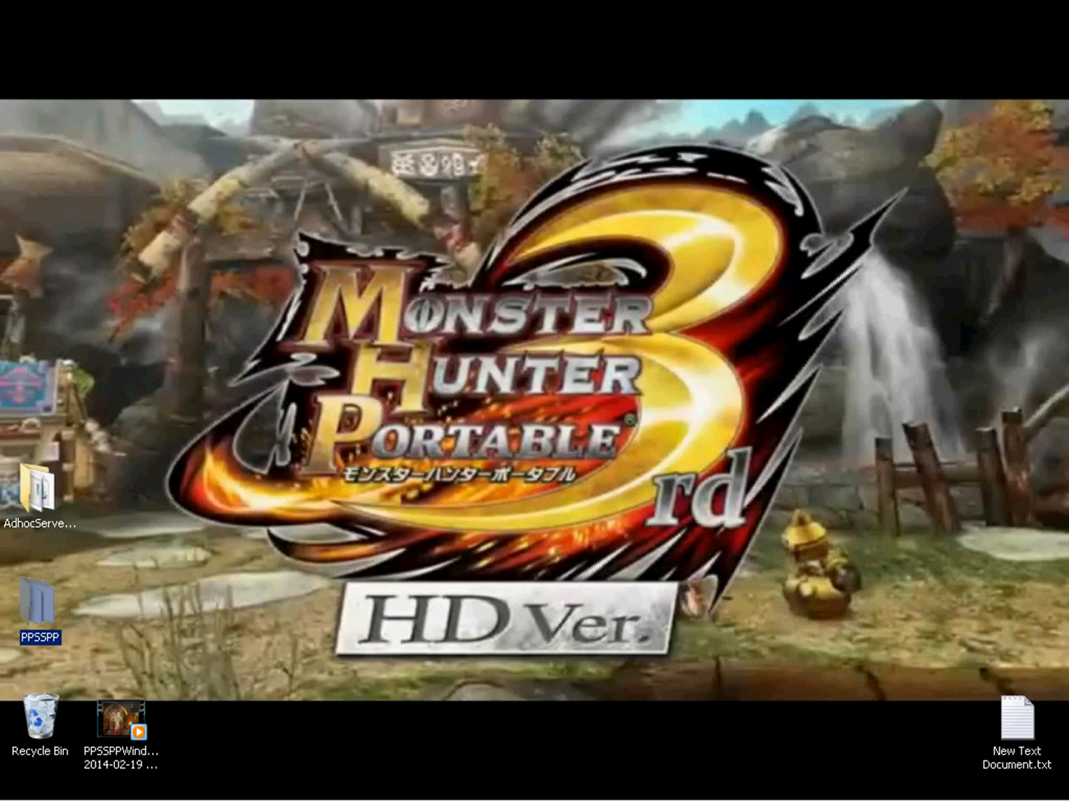
right_click(26, 605)
click(63, 279)
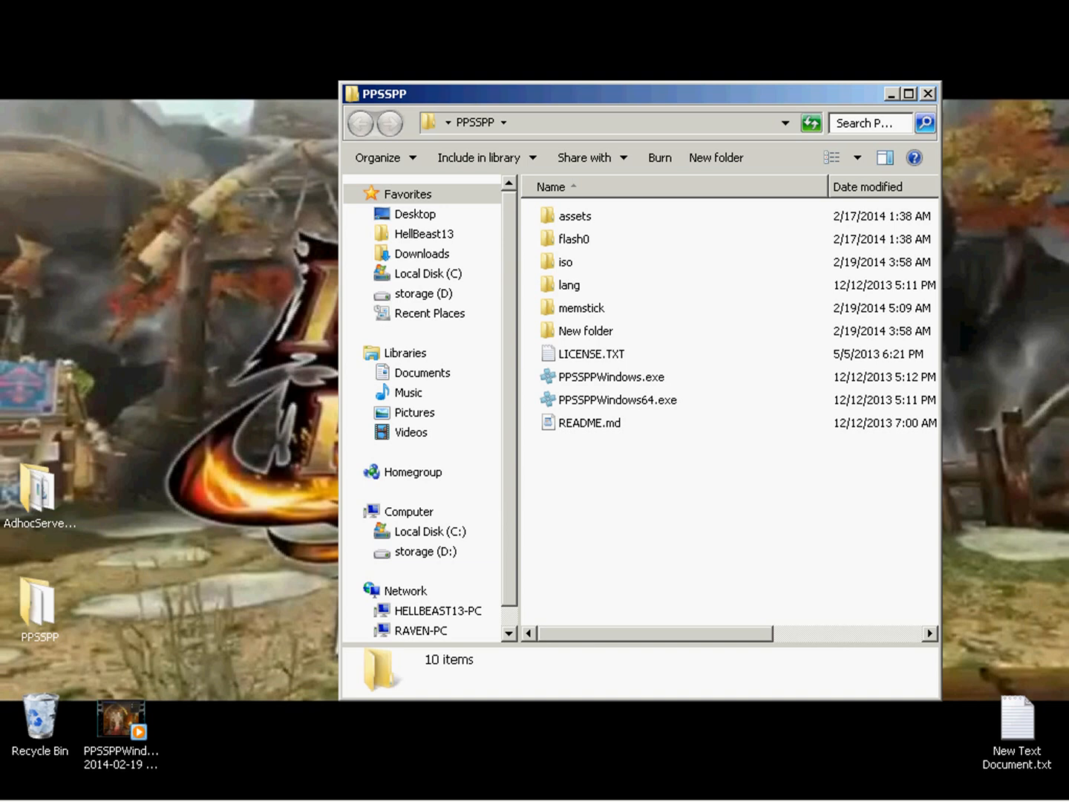
double_click(618, 400)
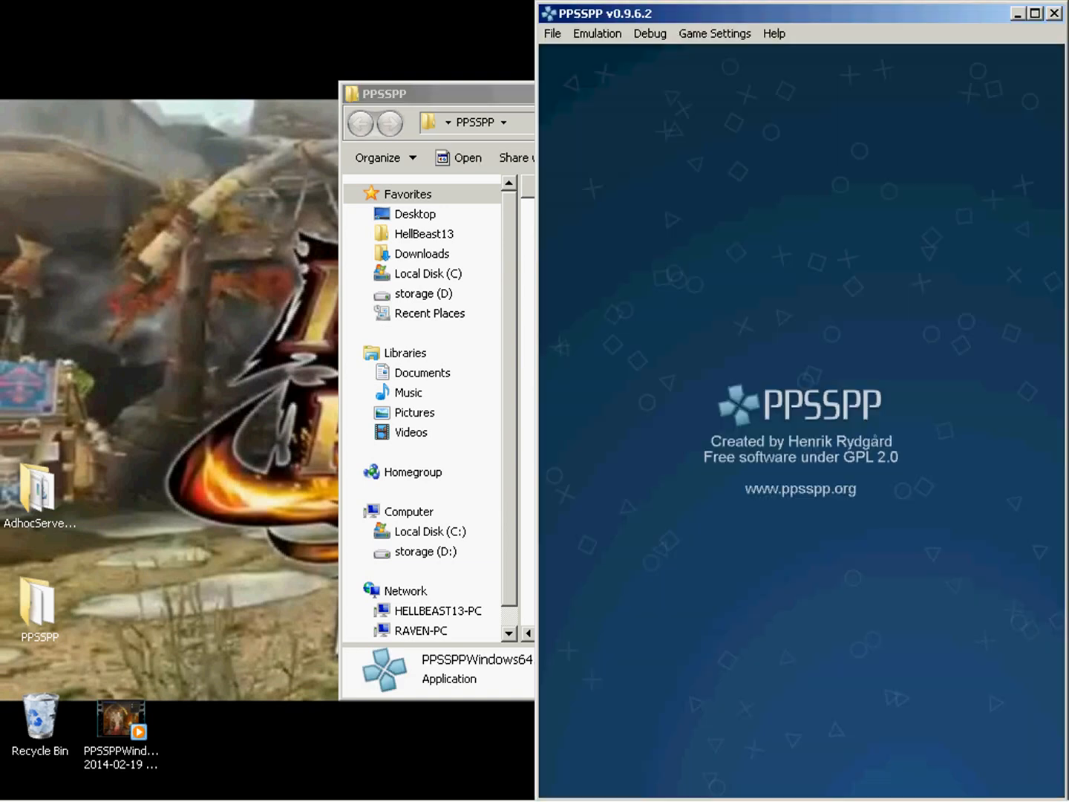
click(1035, 14)
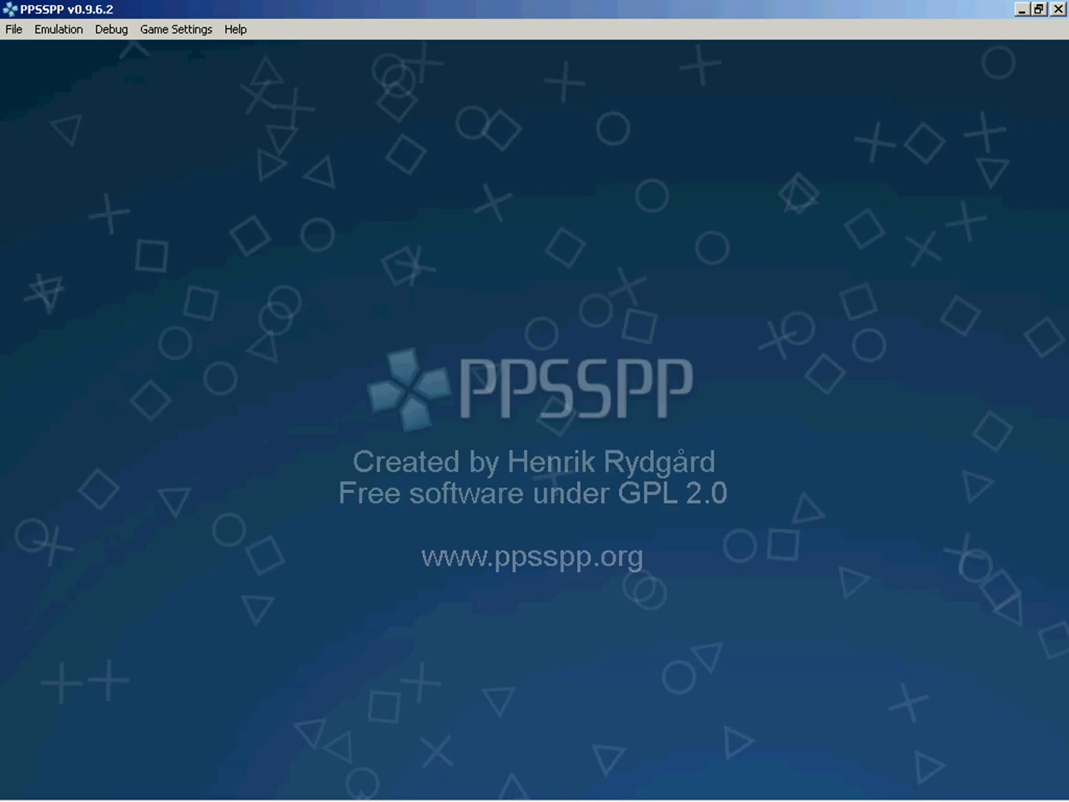
Open the emulator's full settings and examine the System options, including Enable networking/WLAN.
click(178, 31)
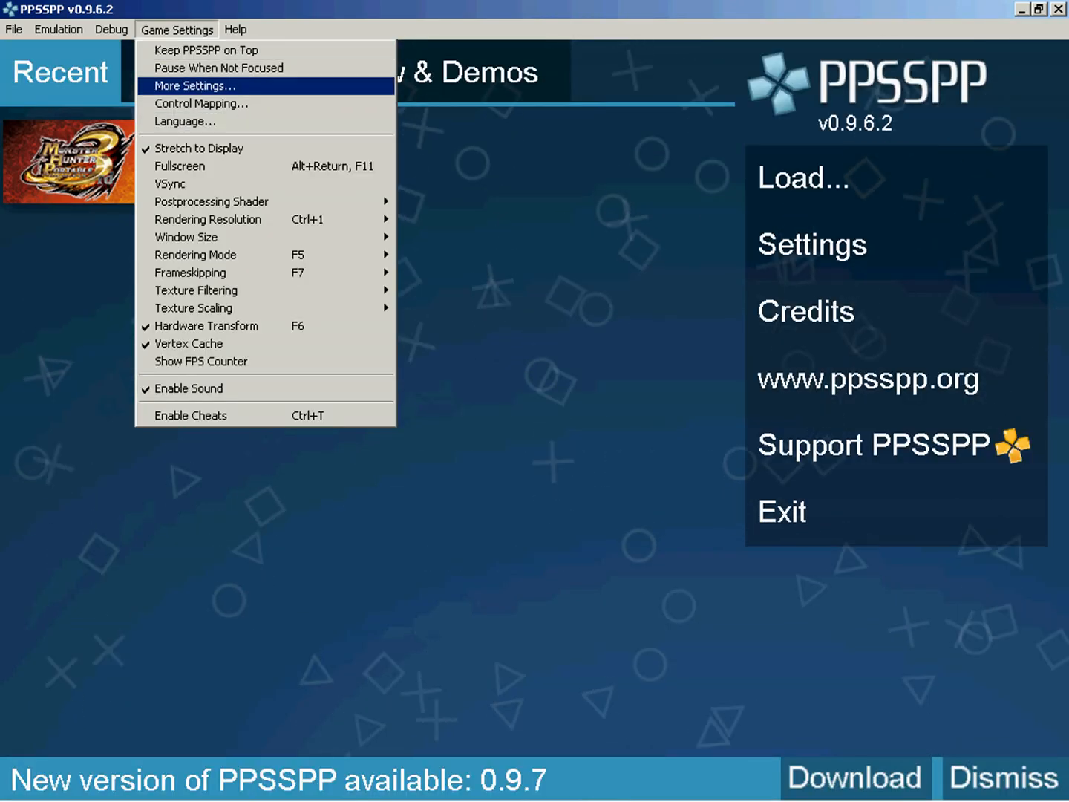
click(195, 86)
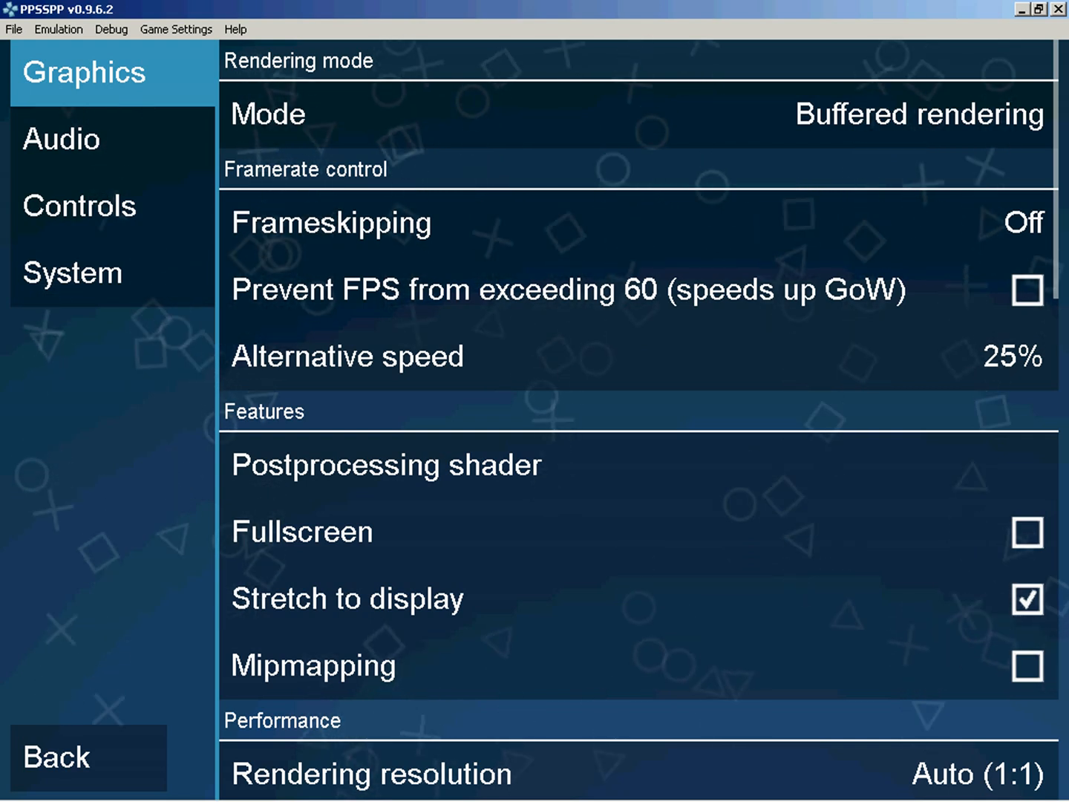
click(72, 273)
scroll(637, 420, down, 10)
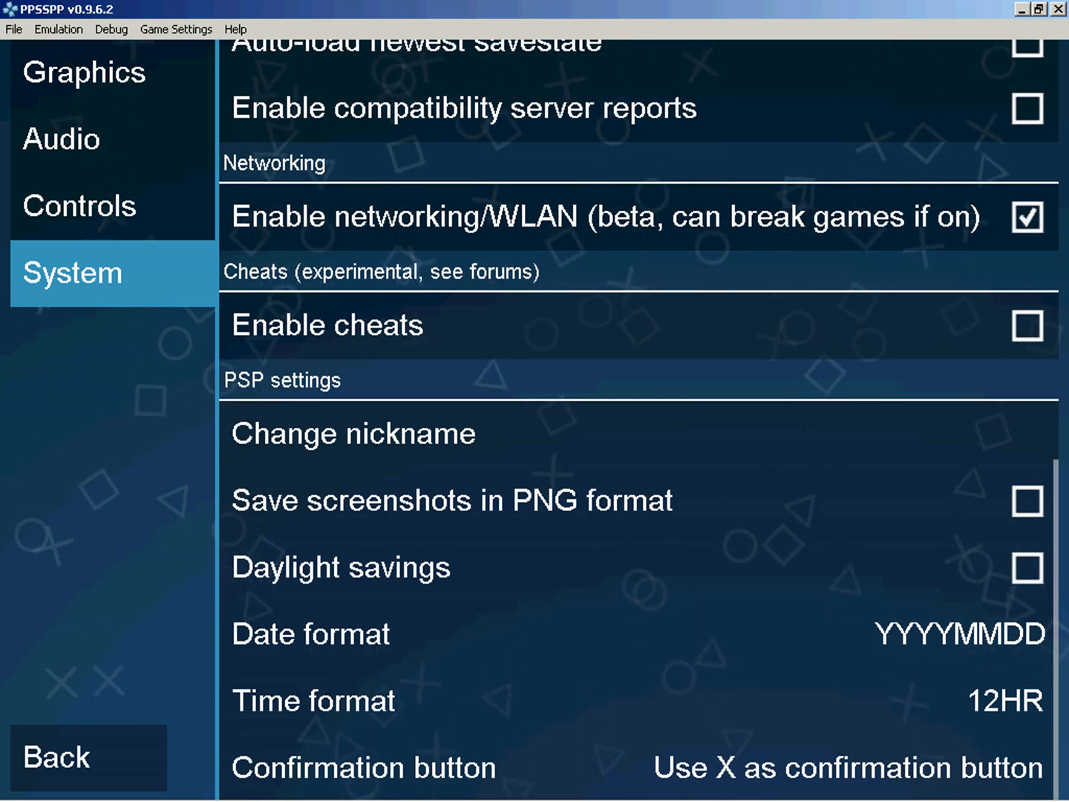
scroll(639, 420, up, 10)
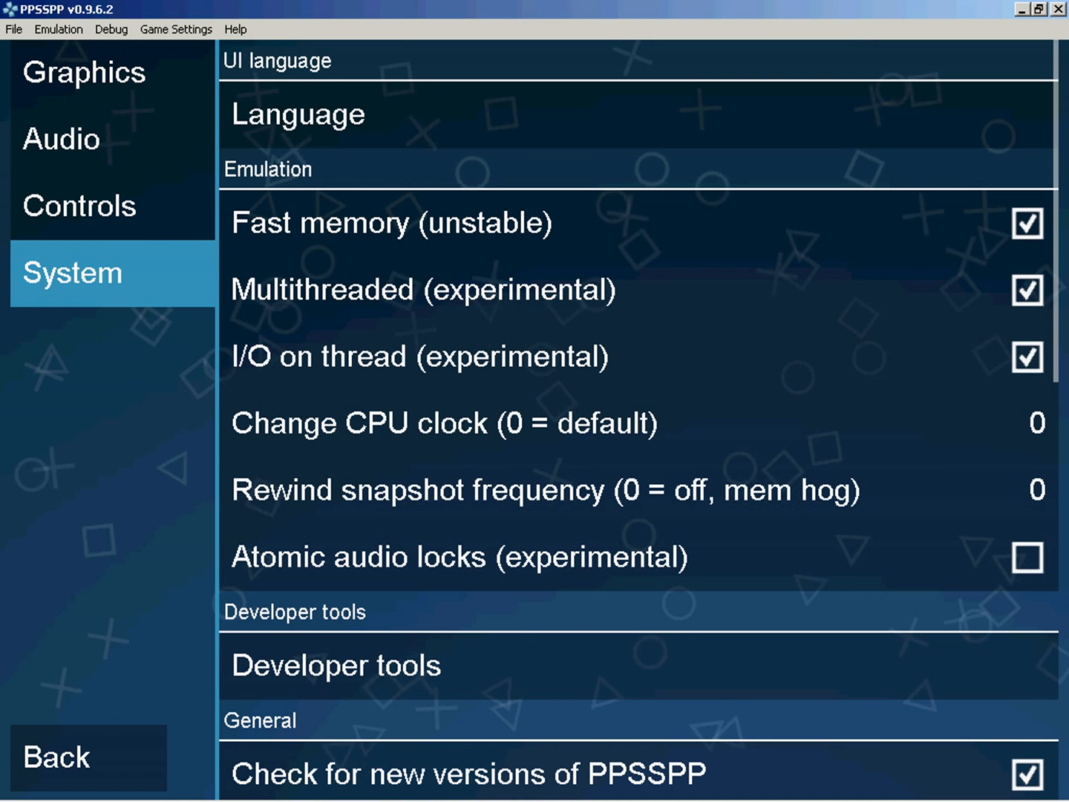
View the Controls settings and examine the Alternative speed option in the Graphics settings without changing it.
click(80, 206)
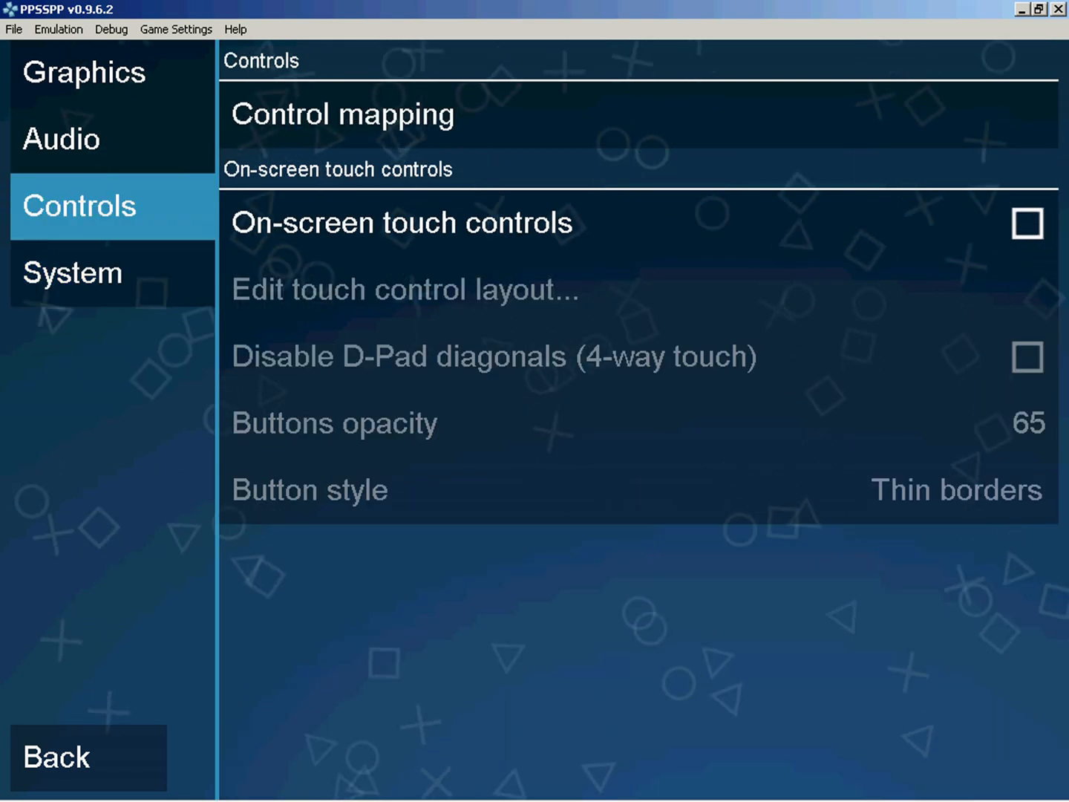
click(84, 73)
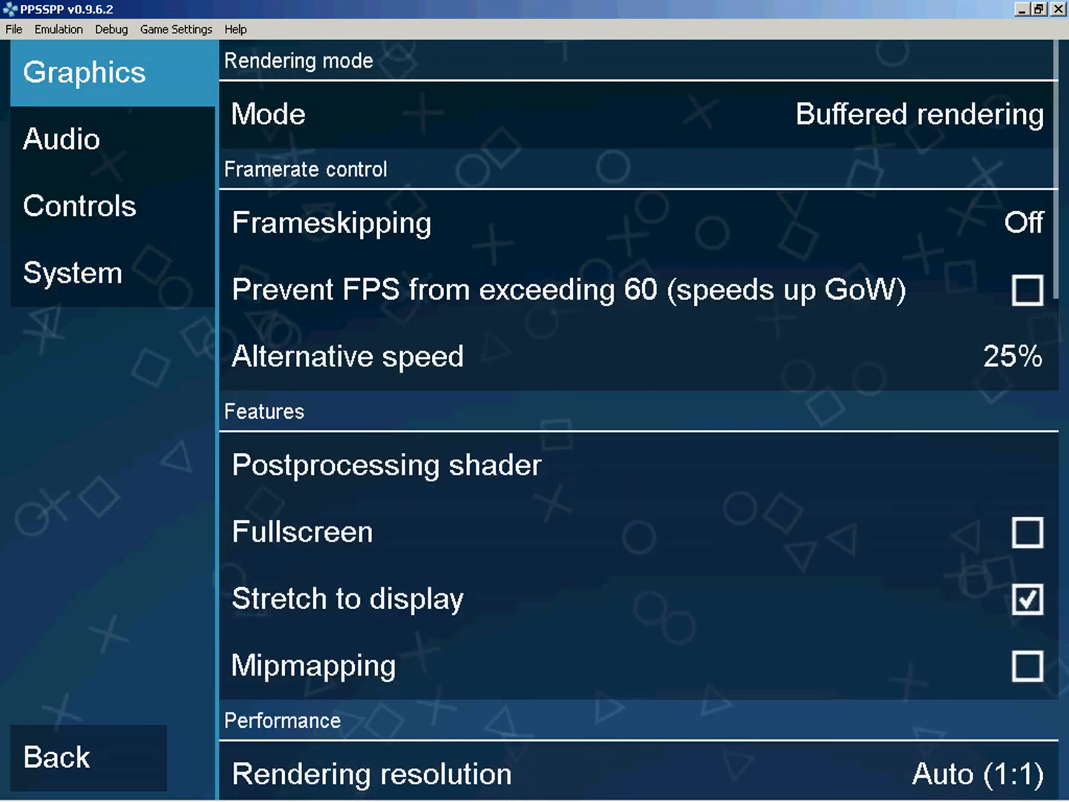
click(637, 357)
click(533, 258)
Examine the Speed toggle entry in the control mapping, cancelling the prompt for a new key.
click(80, 207)
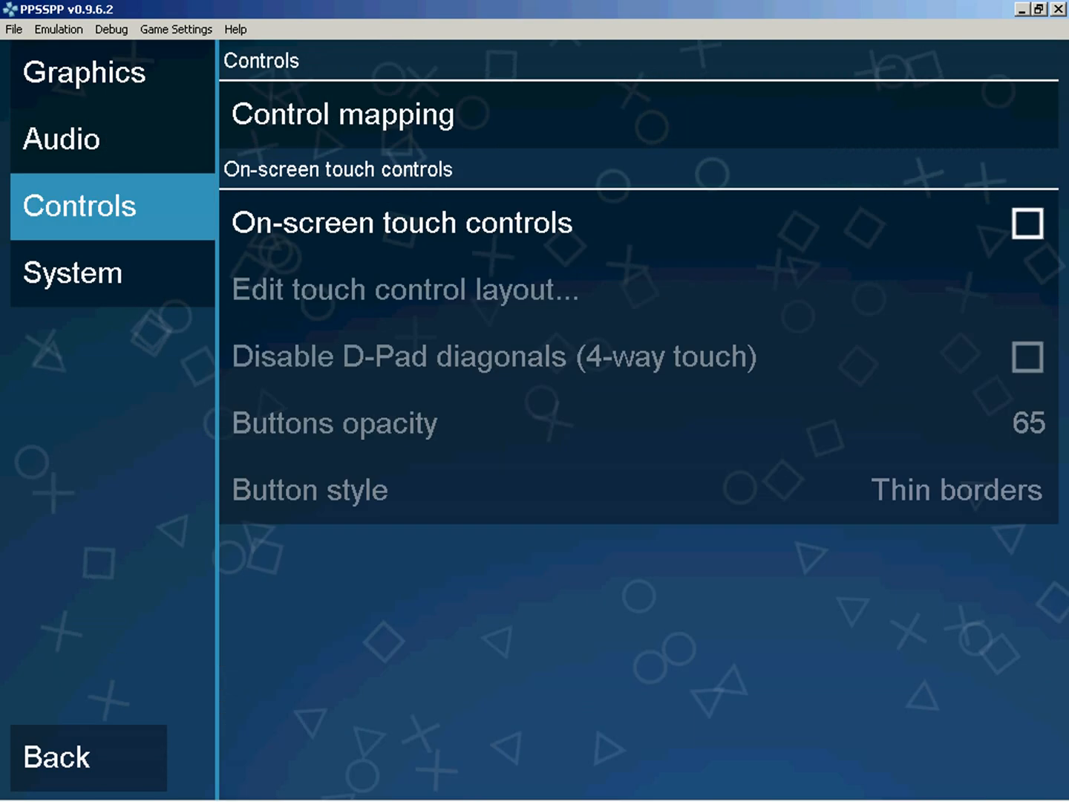
click(639, 115)
scroll(637, 416, down, 5)
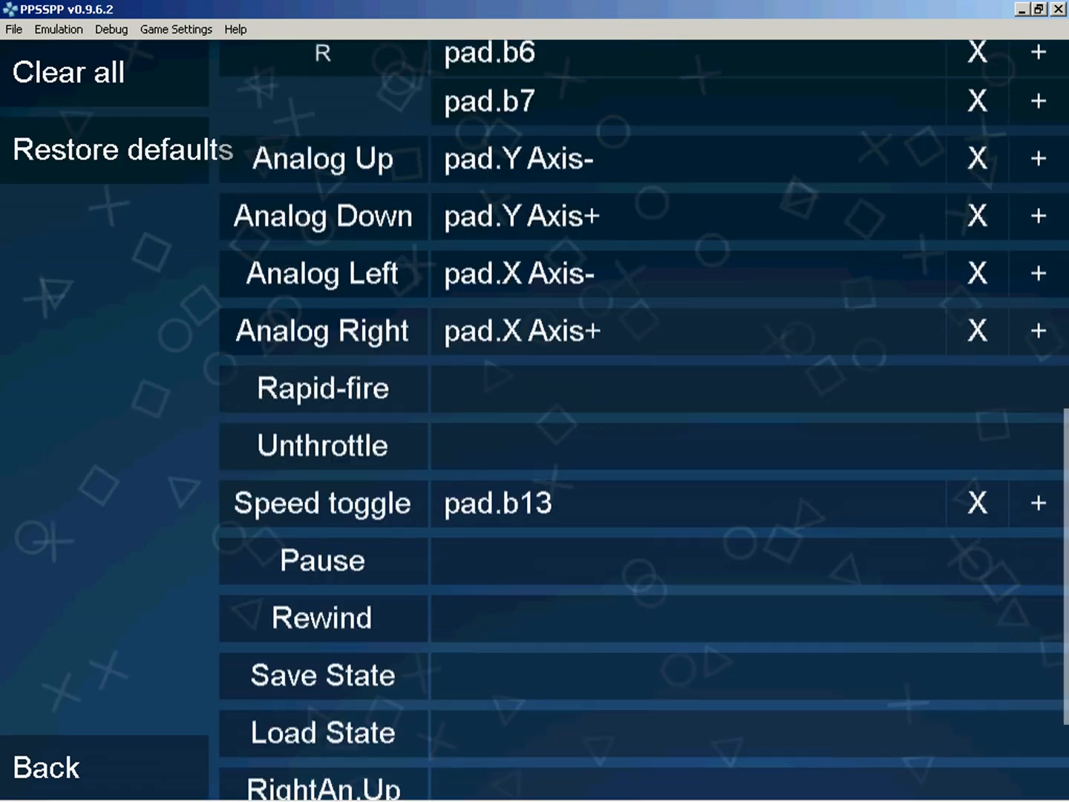
click(499, 319)
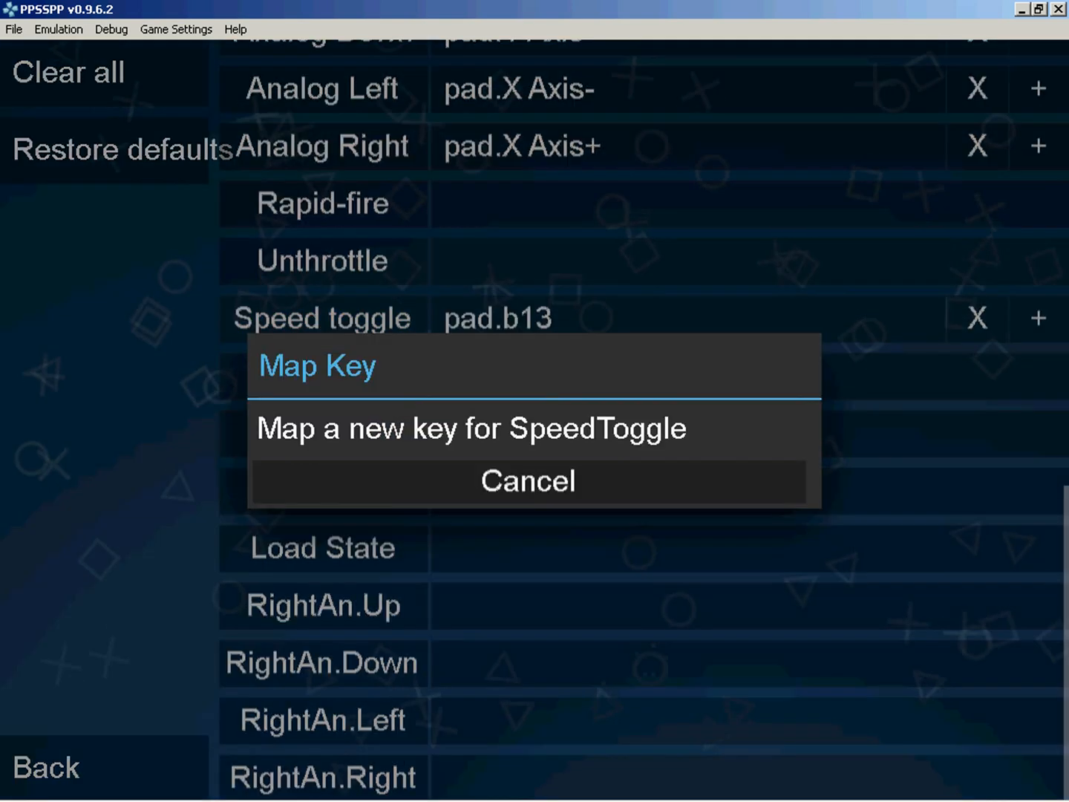
click(528, 481)
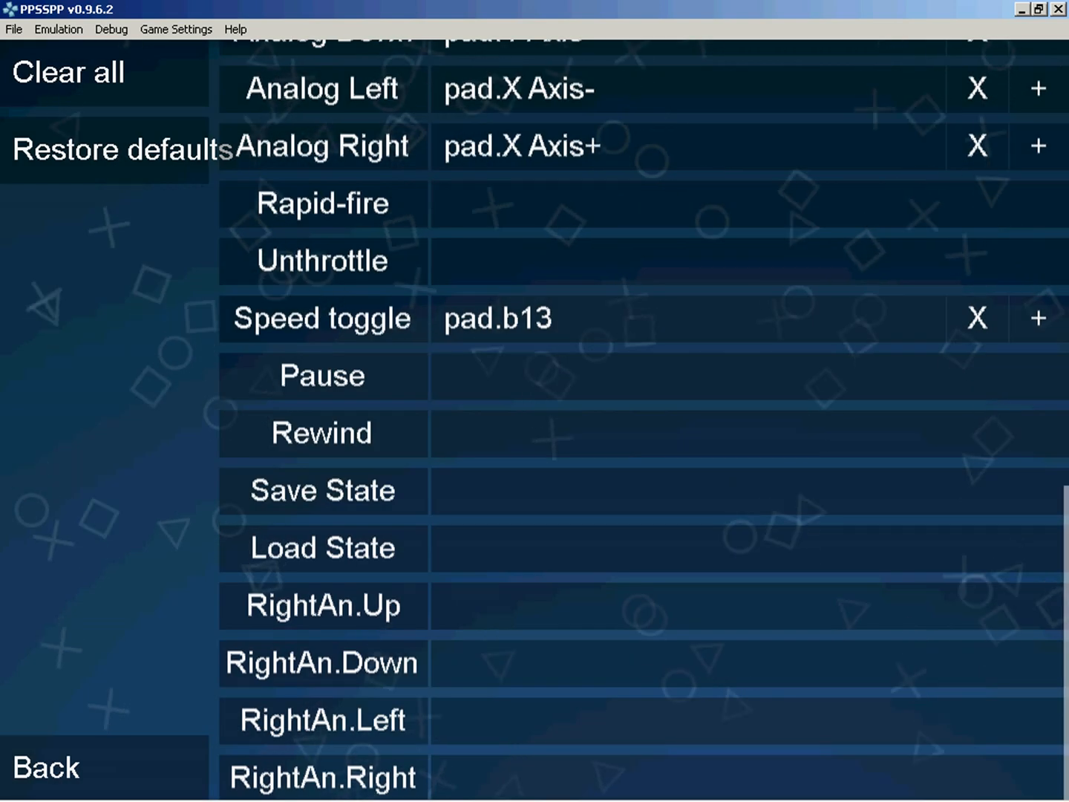
Leave the control mapping and settings, exit the emulator, and close the PPSSPP folder.
key(Escape)
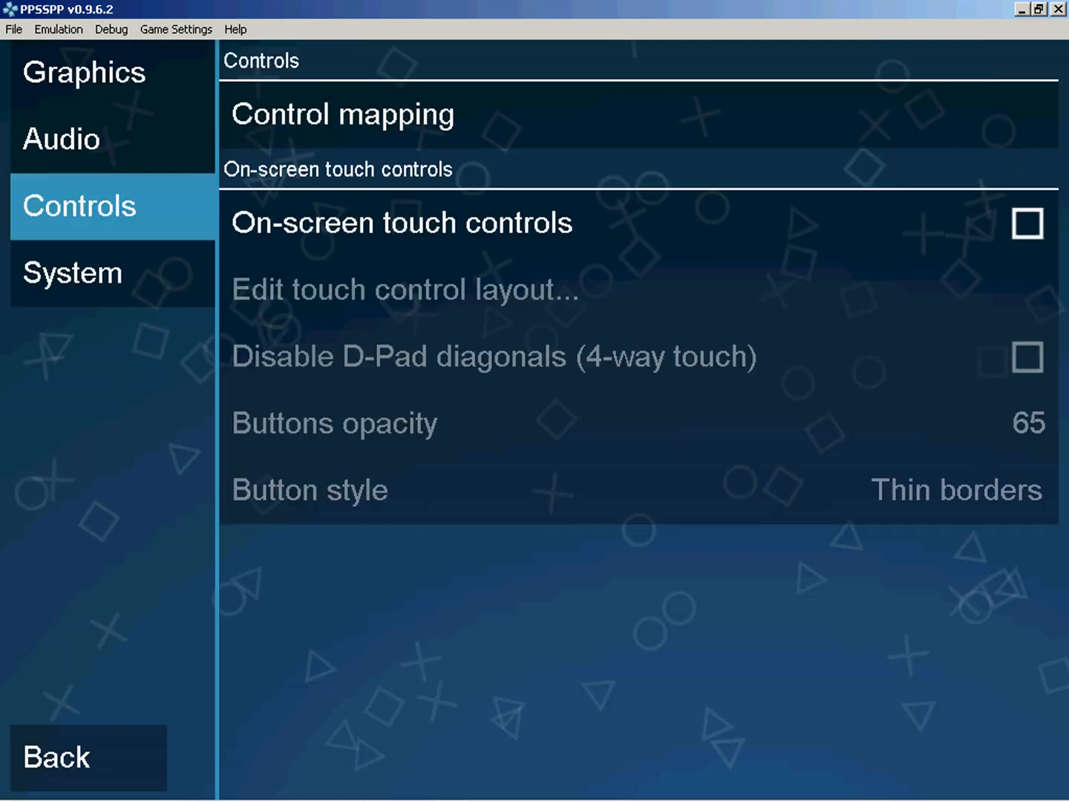
key(Escape)
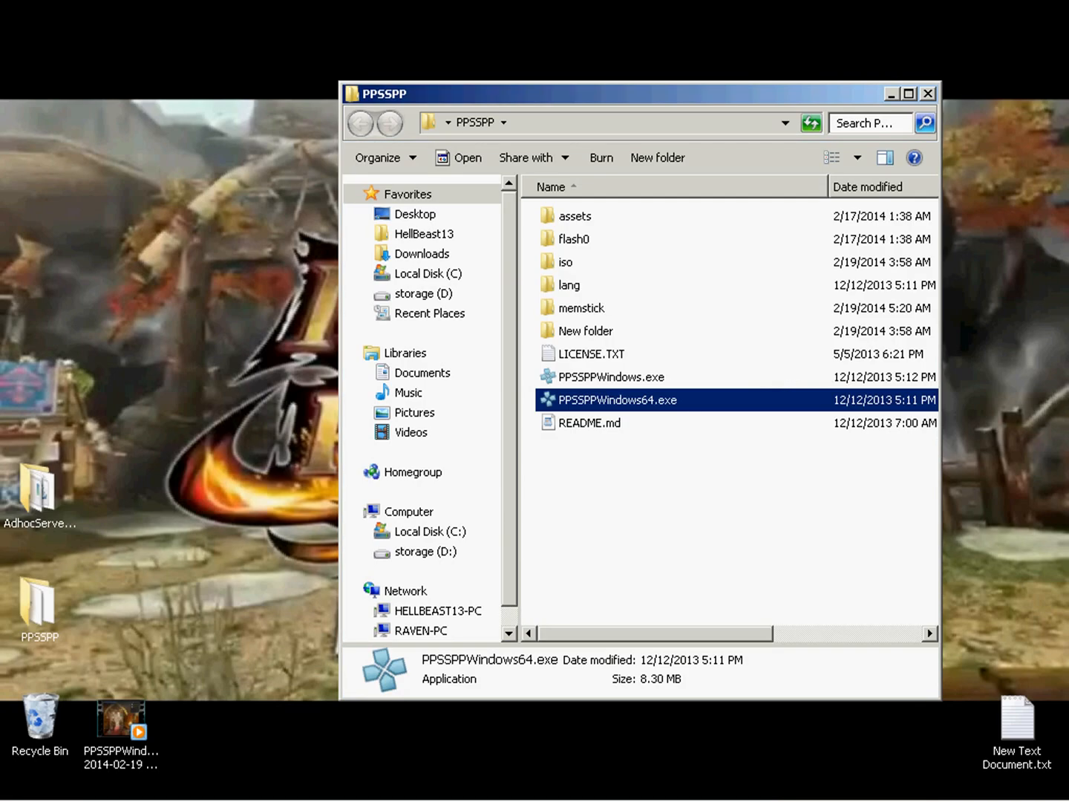
click(928, 94)
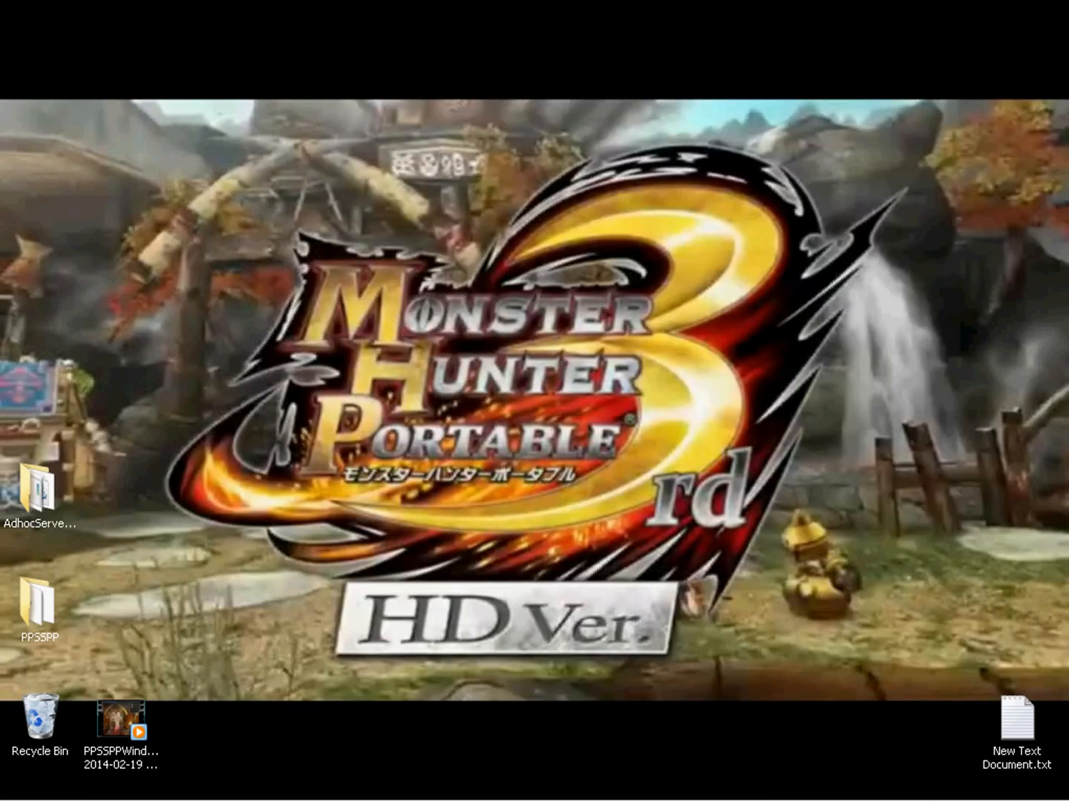
Play the recorded PPSSPP gameplay video from the desktop in full screen to its end, and close Windows Media Player.
double_click(122, 720)
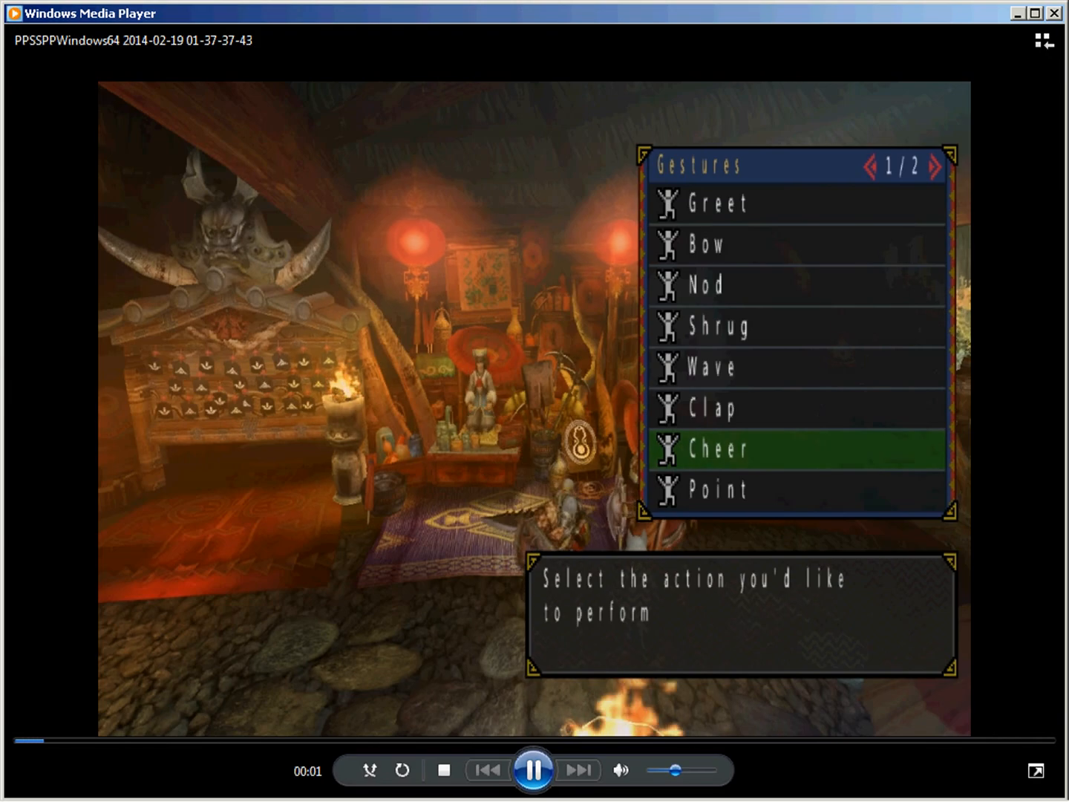
key(alt+Return)
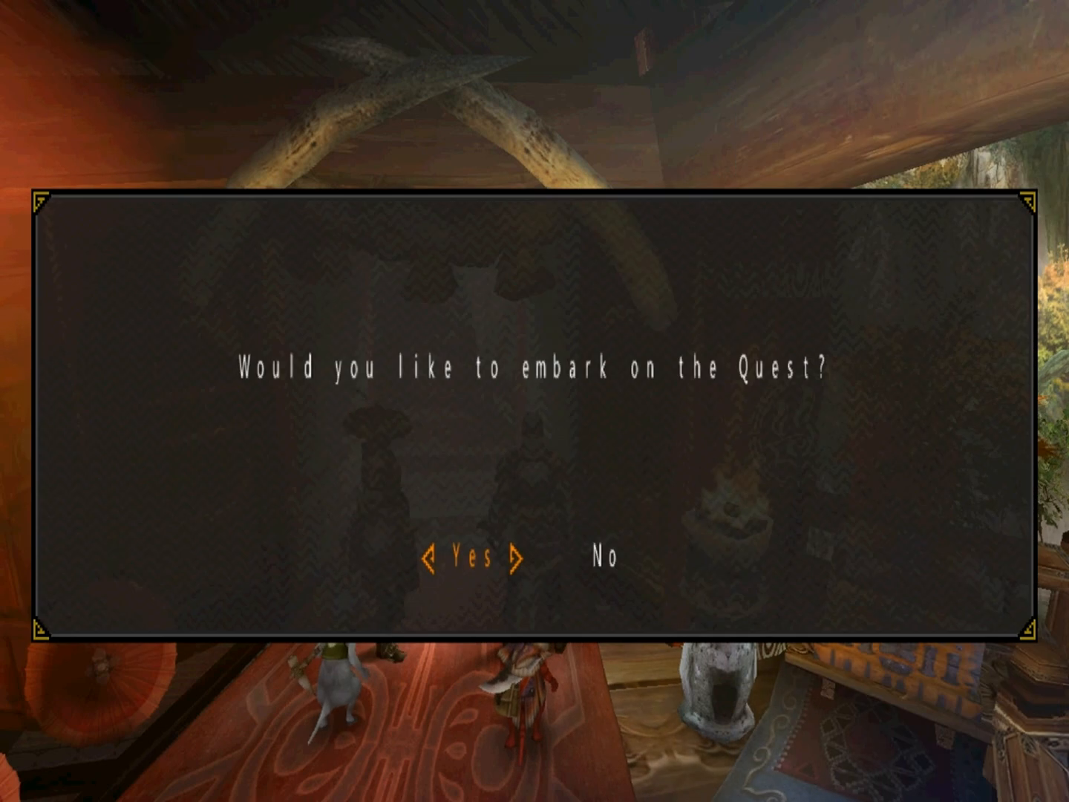
key(x)
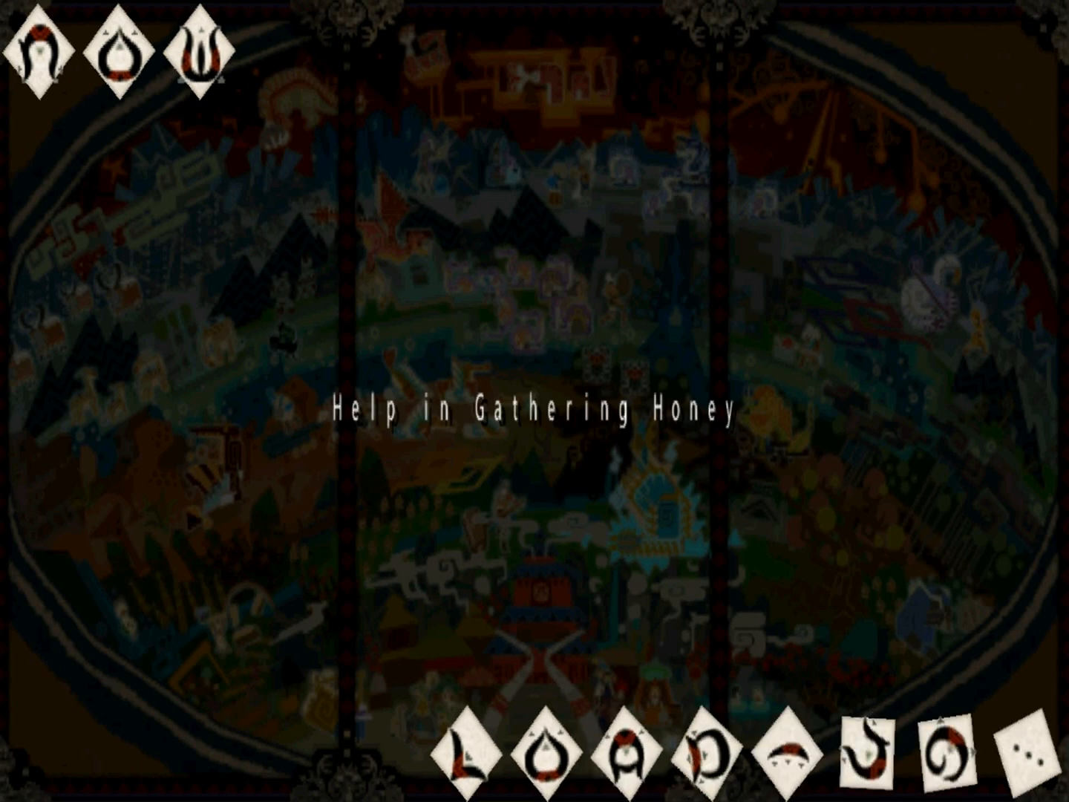
key(Tab)
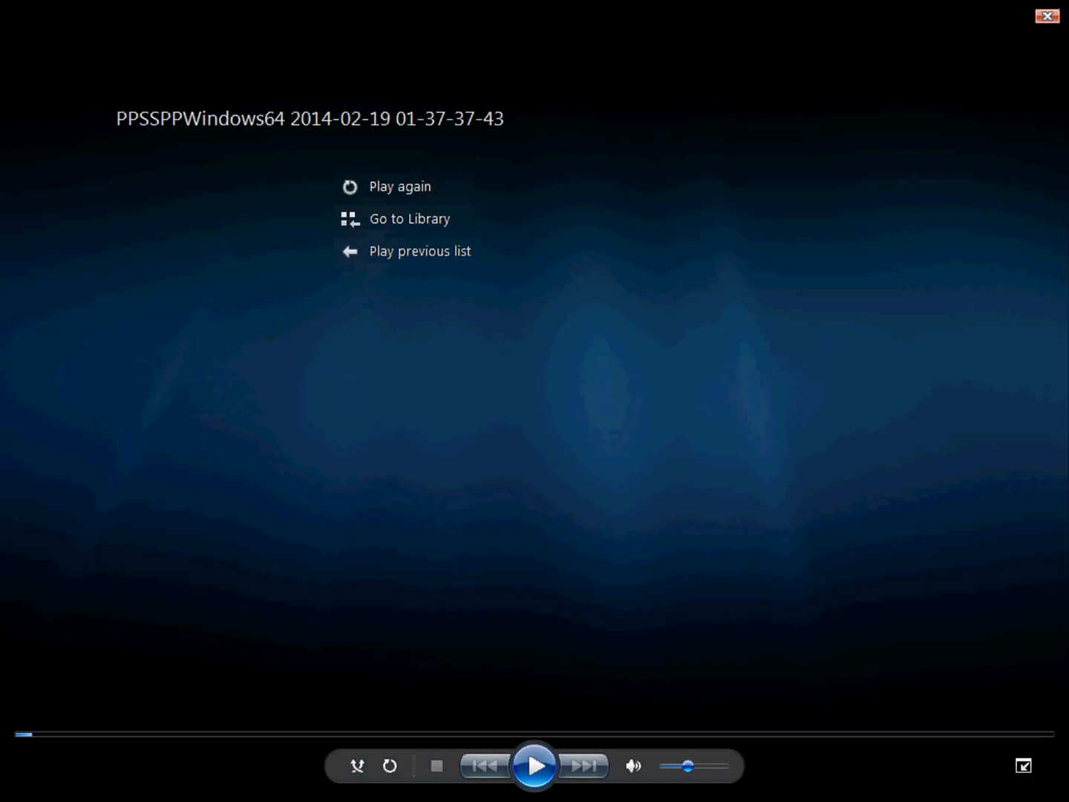
key(Escape)
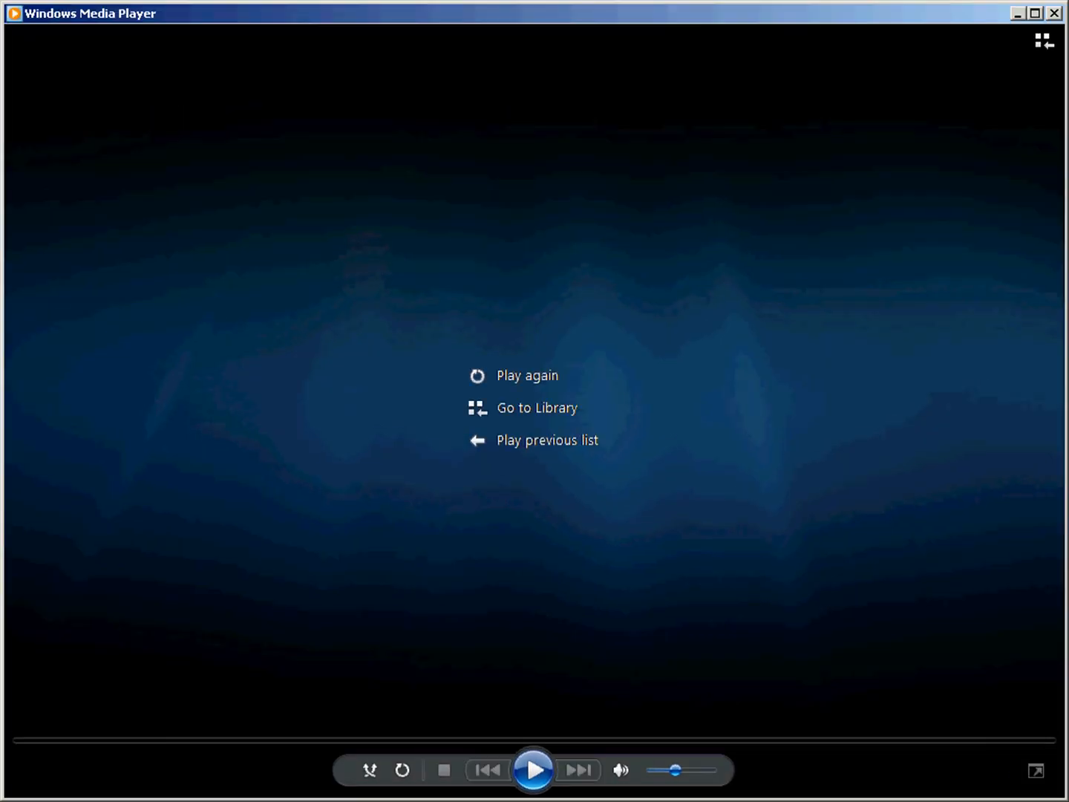
click(1054, 13)
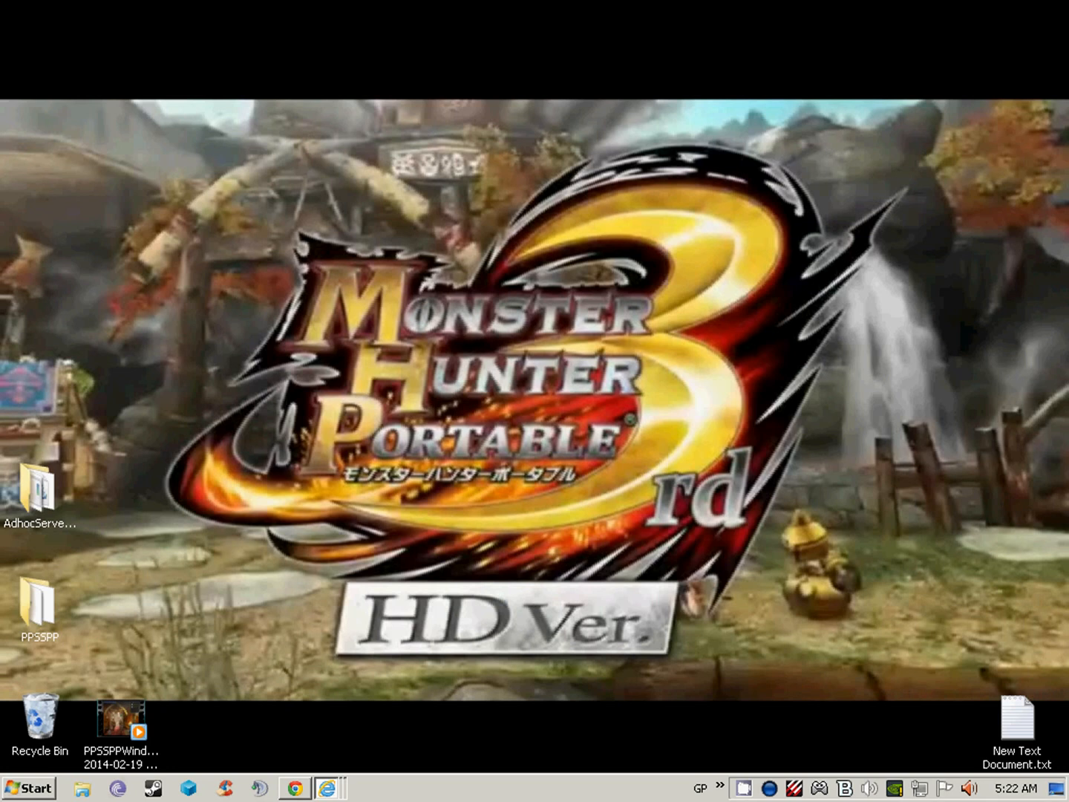